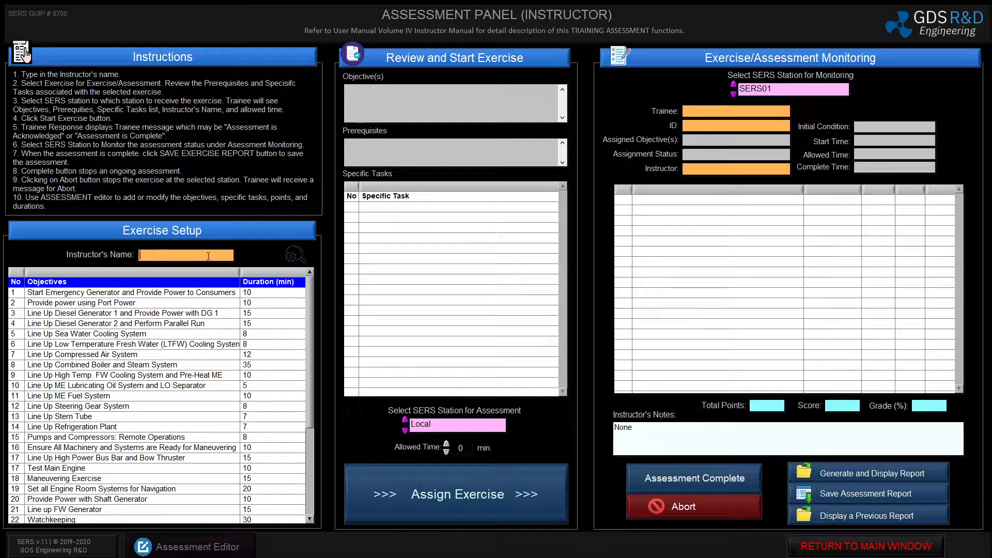
Step: Enter the instructor's name and select objective 1, Start Emergency Generator and Provide Power to Consumers, from the exercise list
type("Prof Dr ABC")
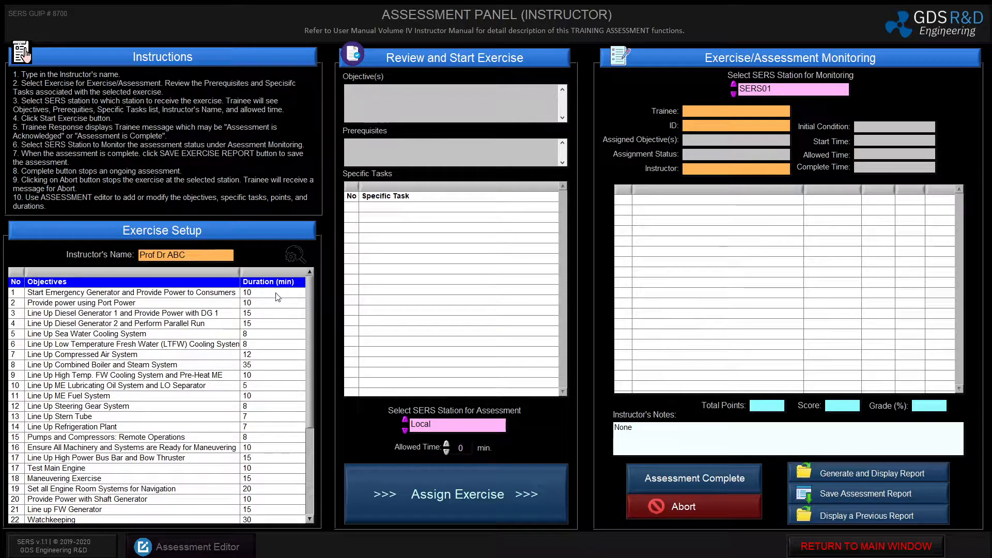
scroll(307, 303, "down", 3)
scroll(305, 323, "down", 4)
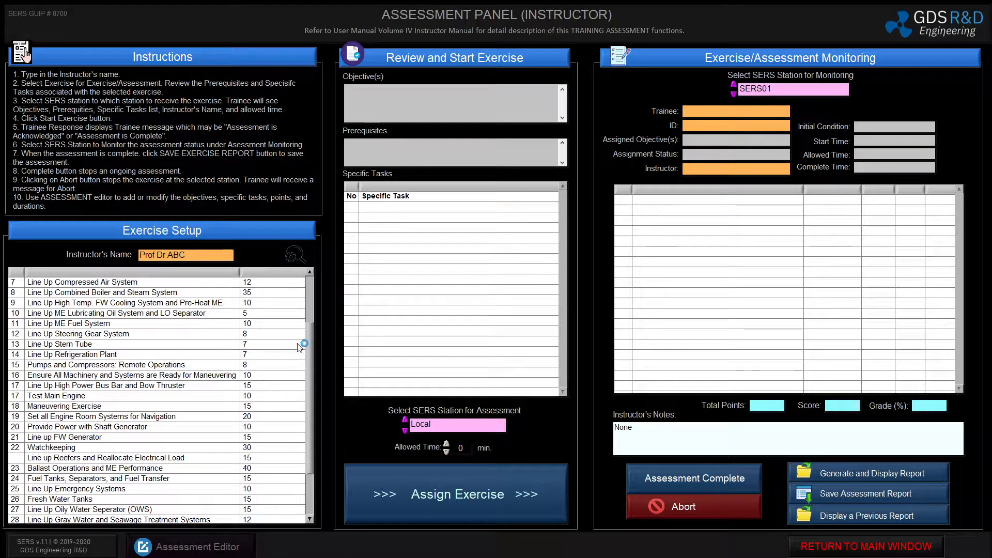
scroll(309, 338, "down", 3)
scroll(308, 364, "down", 2)
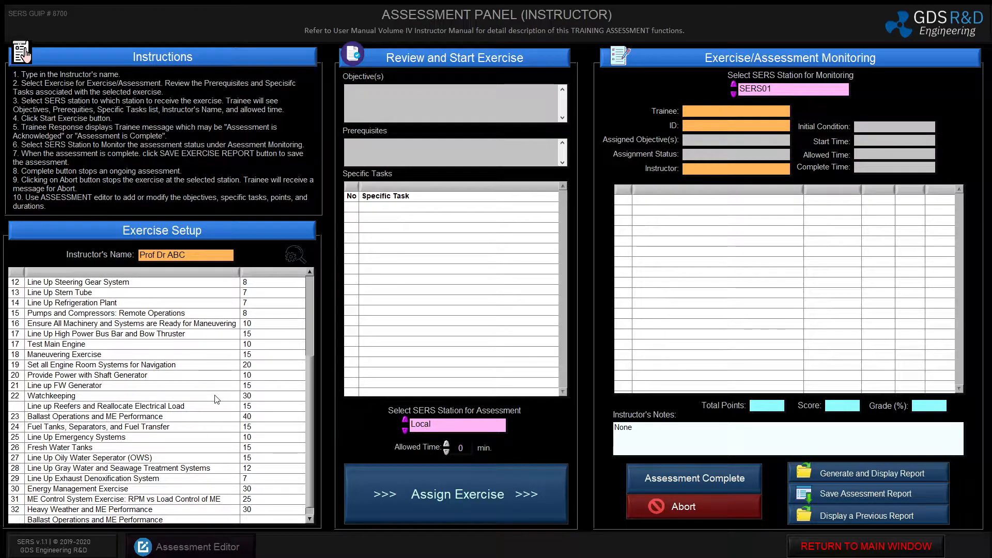
scroll(310, 372, "down", 1)
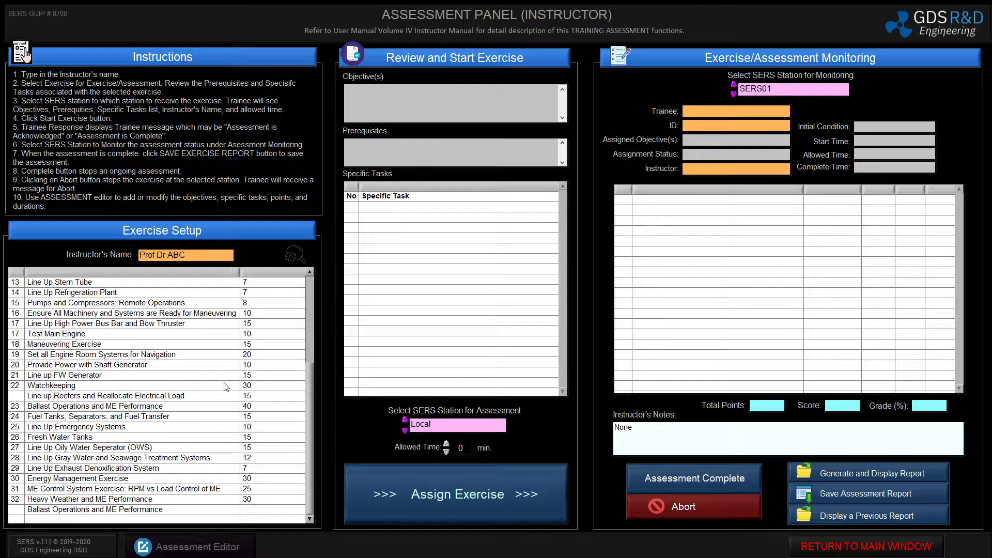
left_click_drag(311, 395, 312, 305)
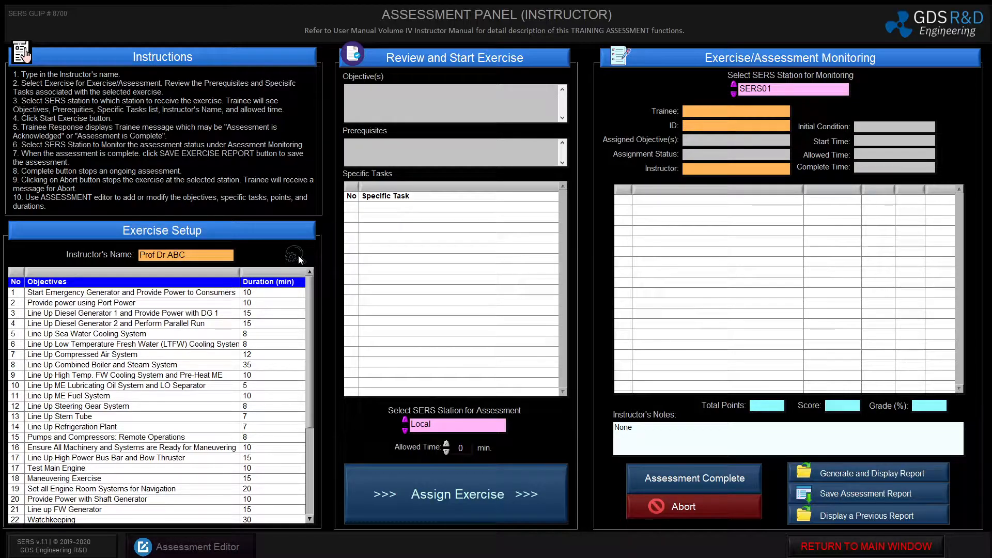
left_click(213, 293)
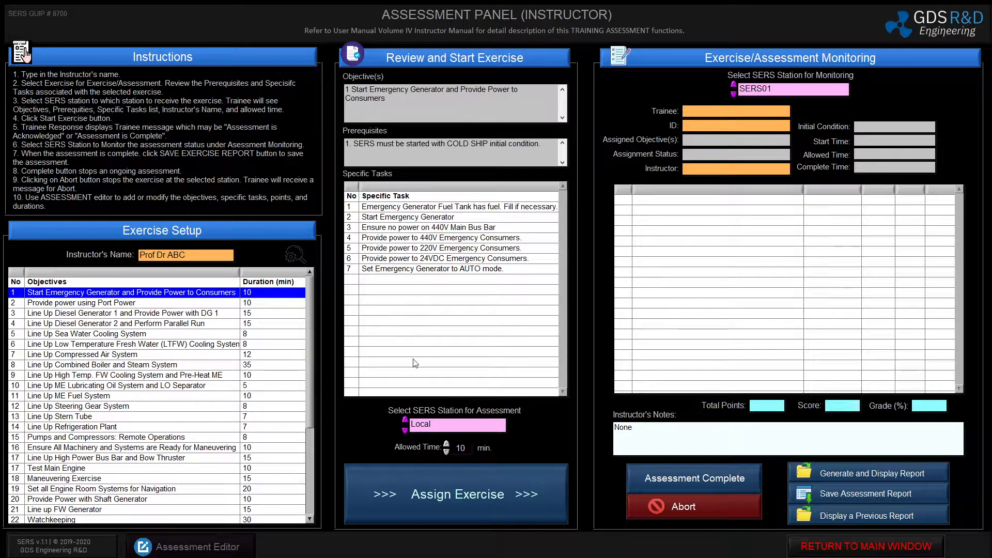
Step: Choose Local as the SERS station for assessment and set the allowed time to 8 minutes
left_click(487, 427)
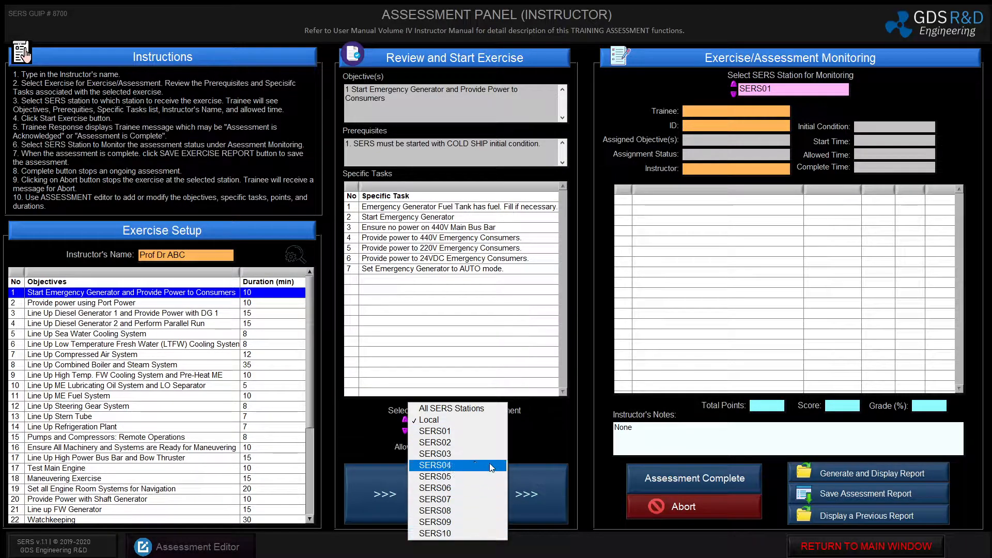
left_click(490, 423)
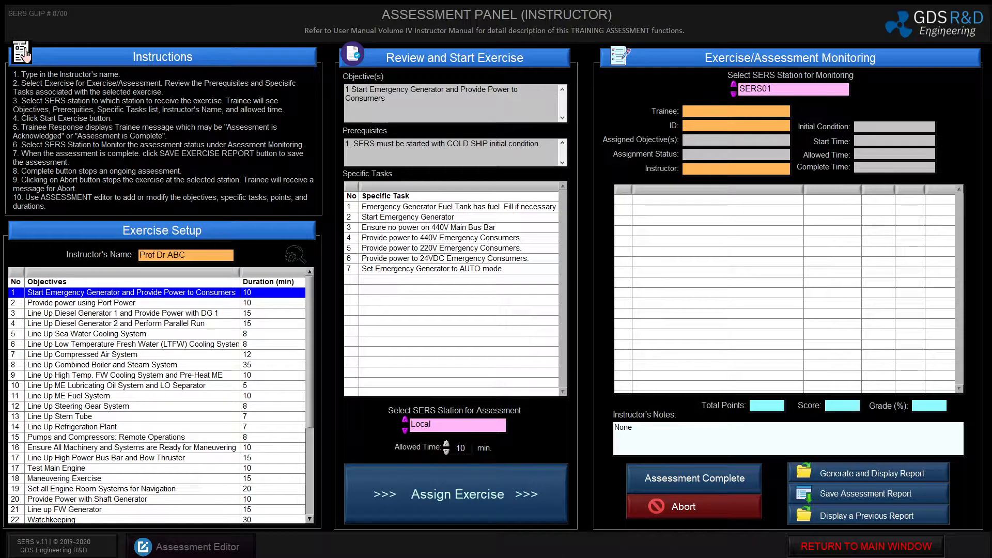
left_click_drag(455, 448, 473, 451)
type("8")
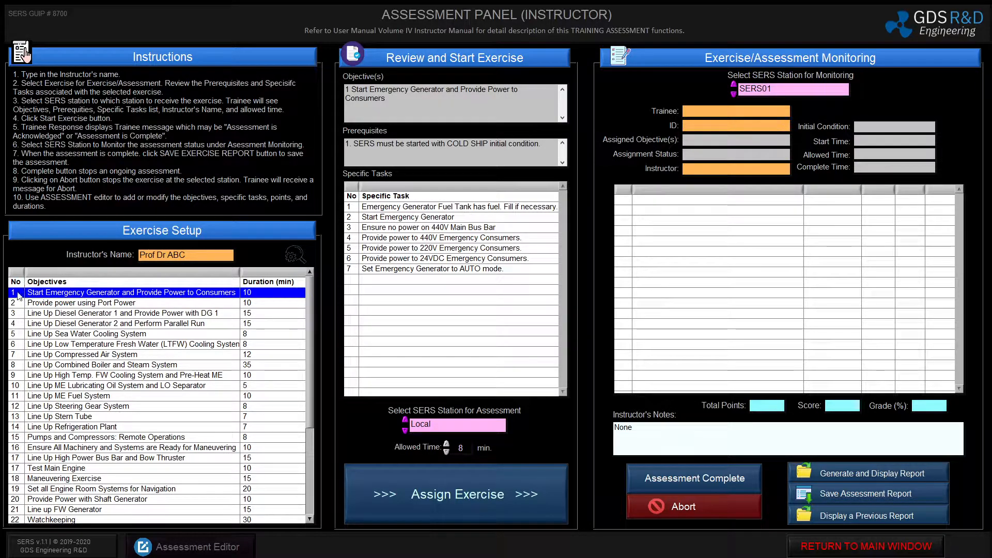
Step: Add objective 2, Provide power using Port Power, to the selection and set the allowed time to 18 minutes
left_click(58, 305, "ctrl")
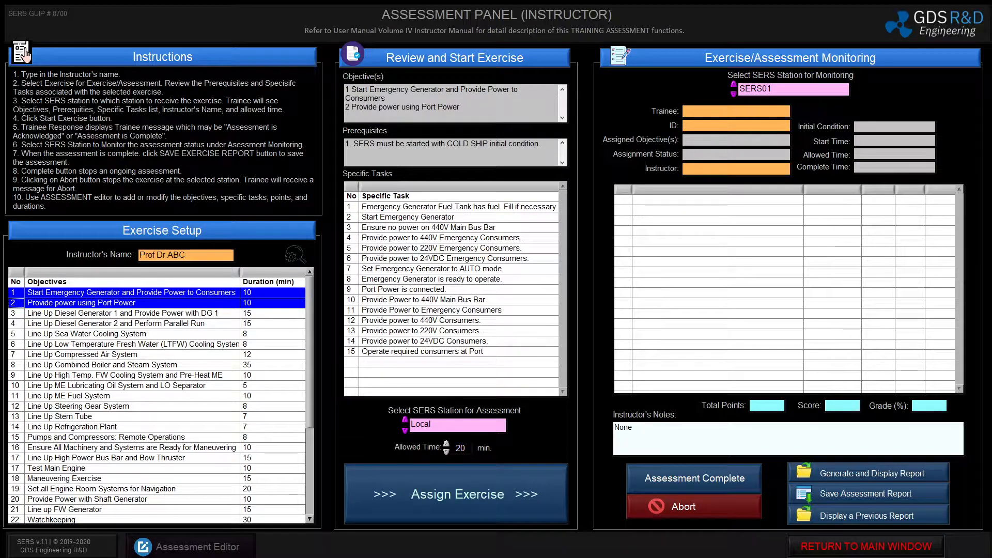
double_click(461, 447)
type("18")
Step: Select only objective 1, Start Emergency Generator and Provide Power to Consumers, and assign the exercise to the Local station
left_click(175, 313)
left_click(174, 293)
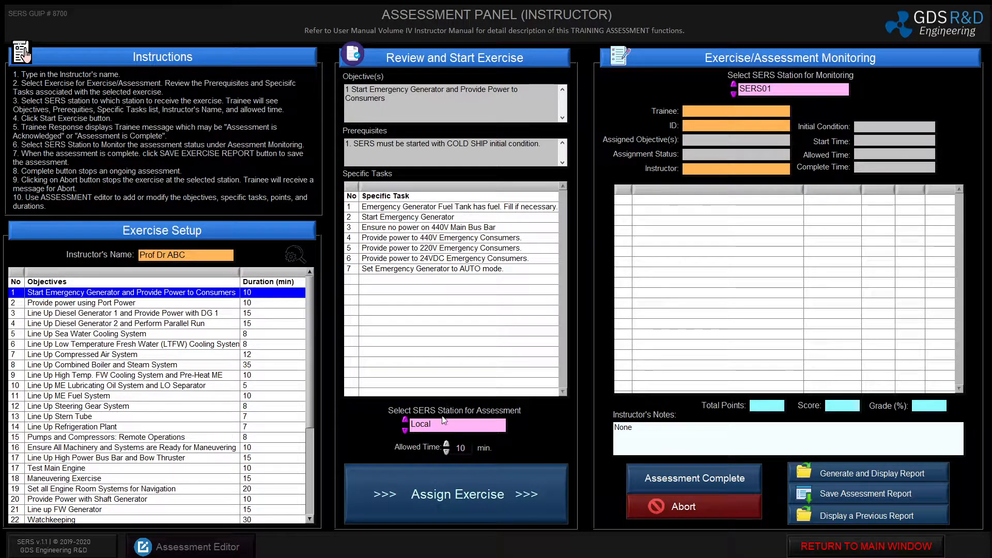
left_click(495, 494)
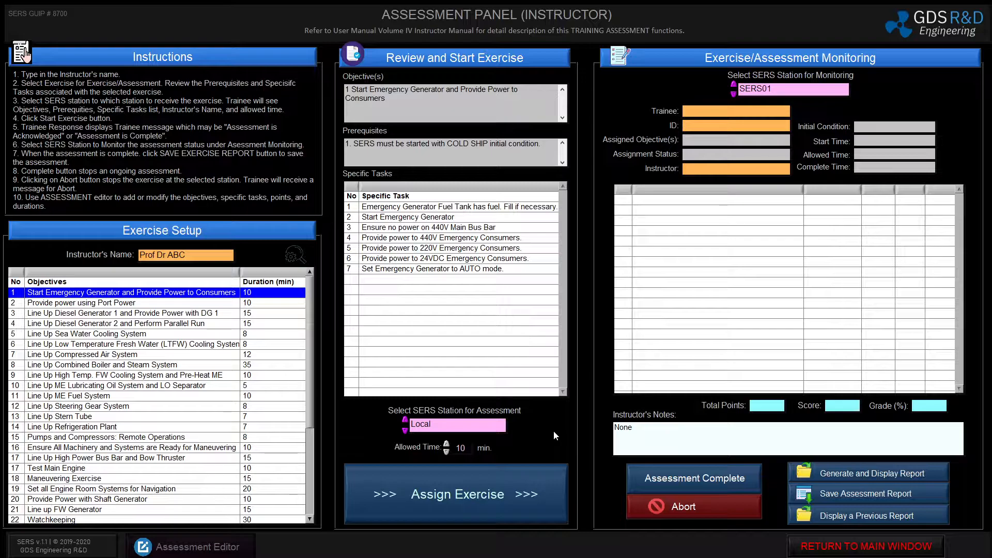
Step: Review the assigned exercise in the trainee assessment window and set the instructor panel's monitoring station to Local
key("alt+Tab")
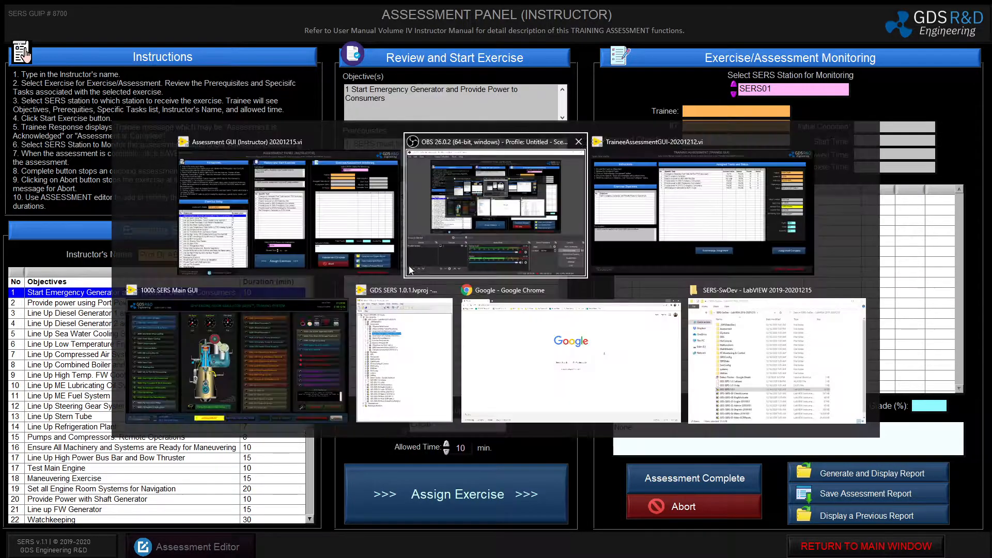
left_click(639, 169)
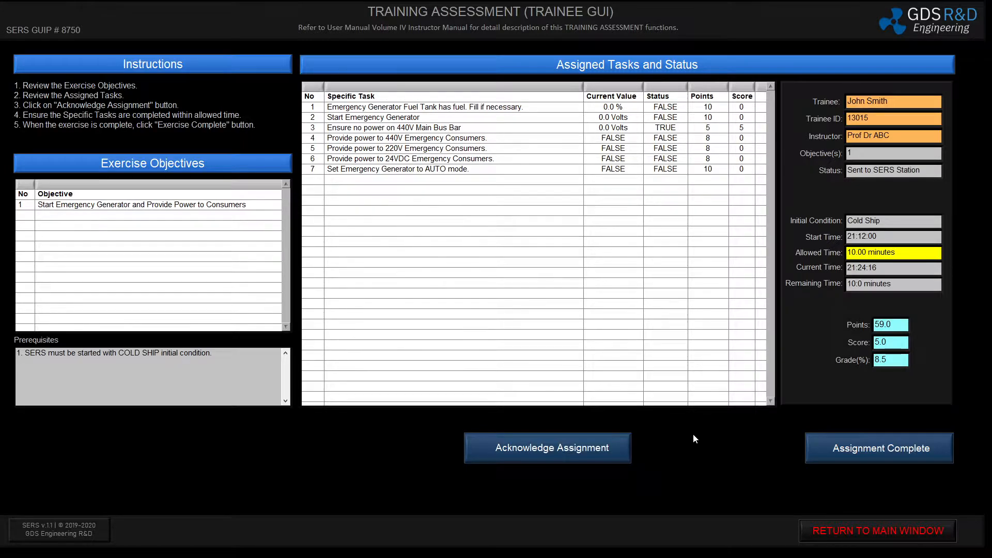
key("alt+Tab")
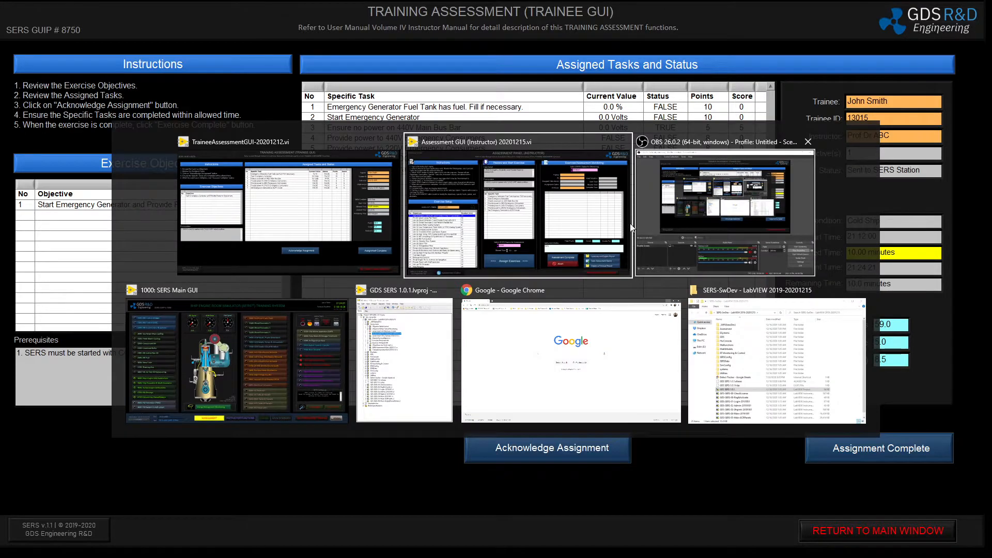
left_click(600, 188)
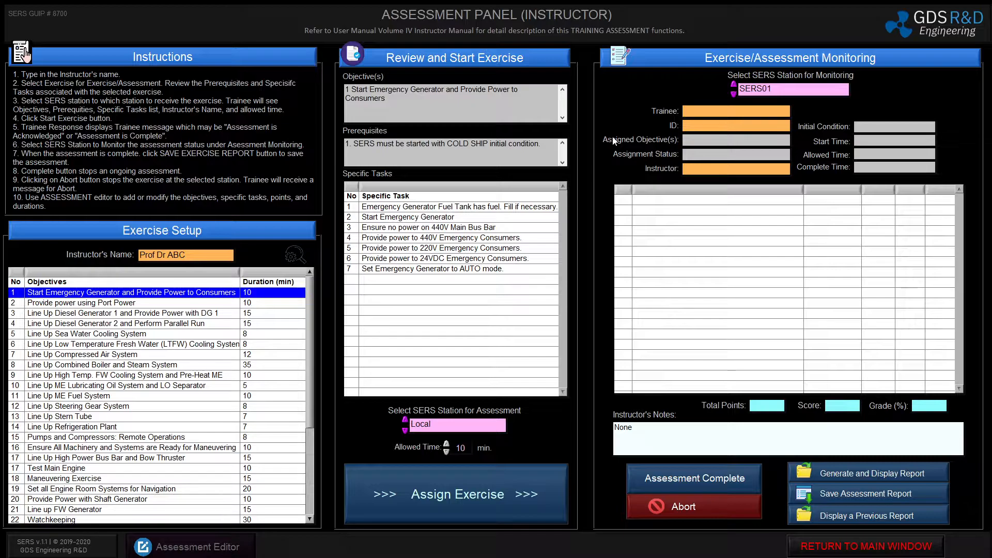
left_click(800, 86)
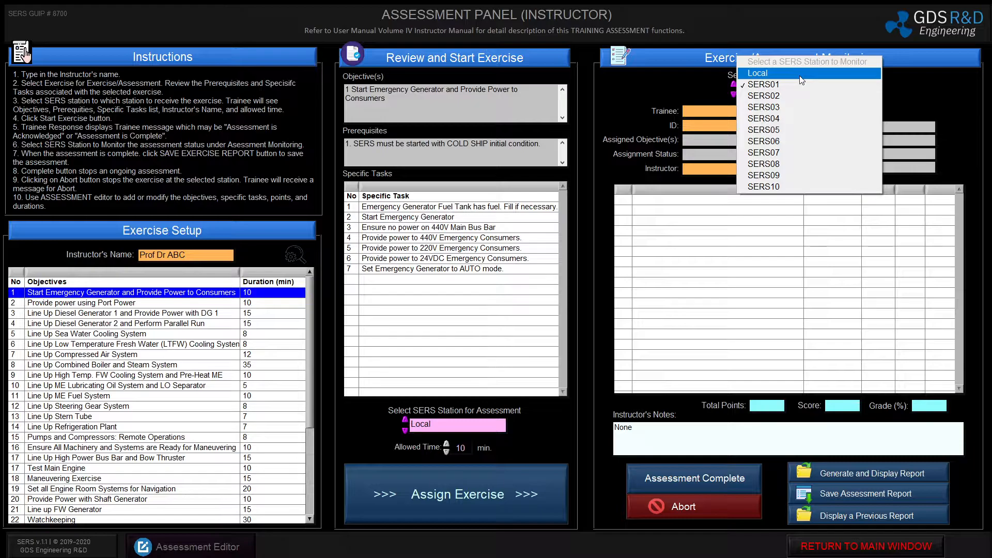
left_click(800, 74)
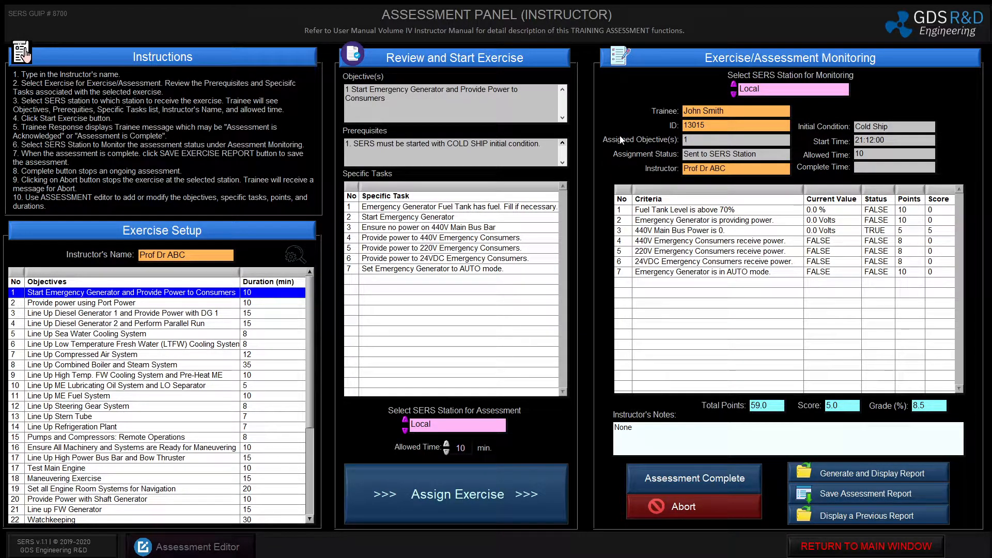
Step: Acknowledge the assignment in the trainee assessment reached from the SERS main window, and check its status on the instructor panel
key("alt+Tab")
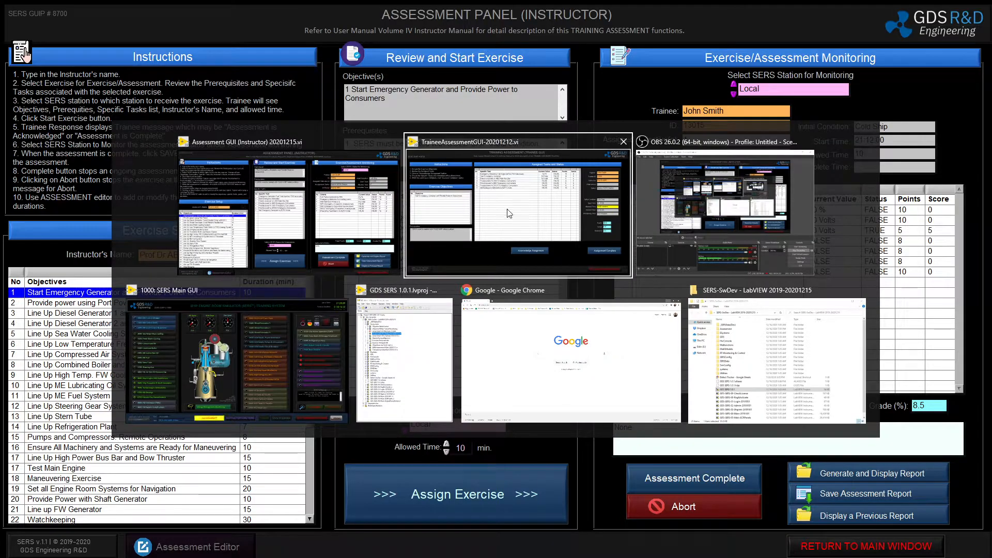
left_click(506, 217)
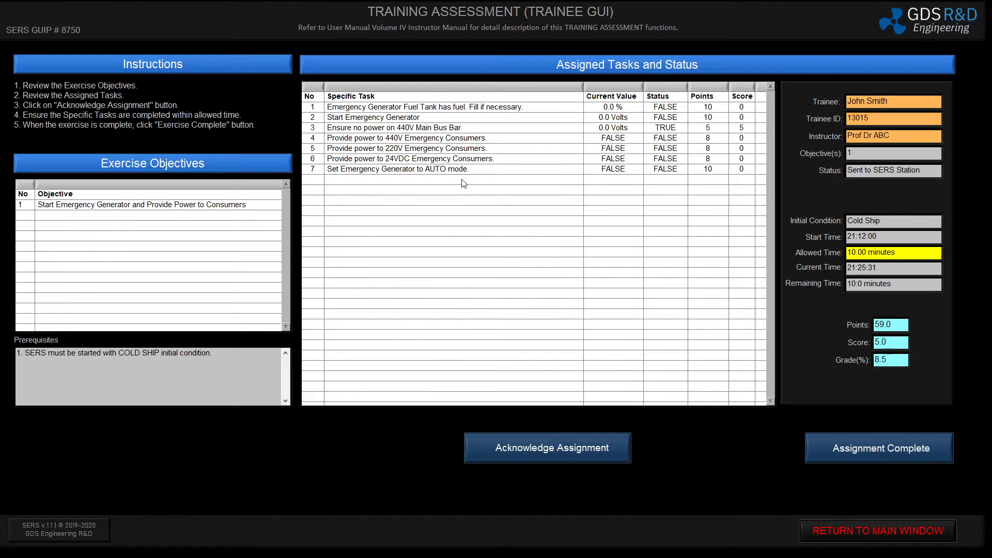
left_click(836, 536)
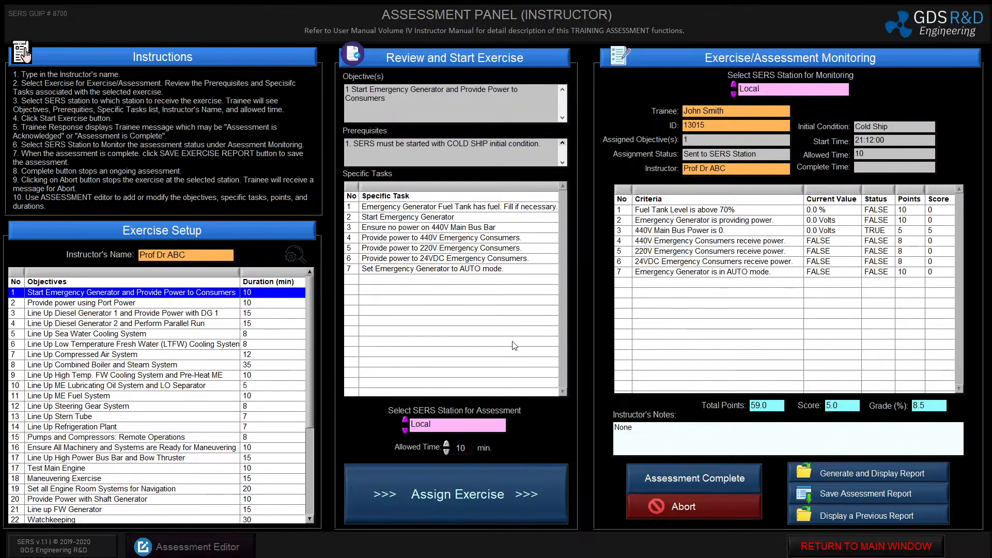
key("alt+Tab")
left_click(485, 255)
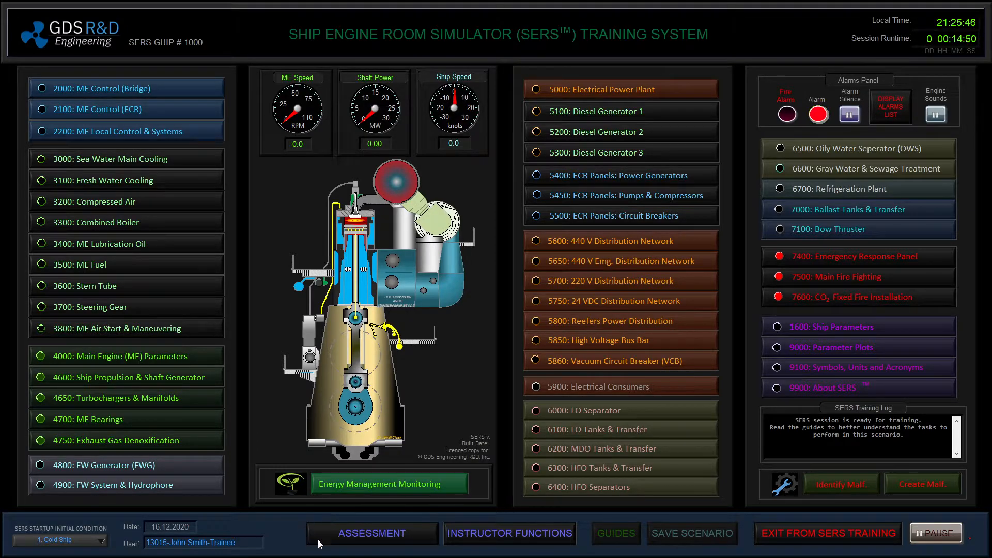
left_click(366, 536)
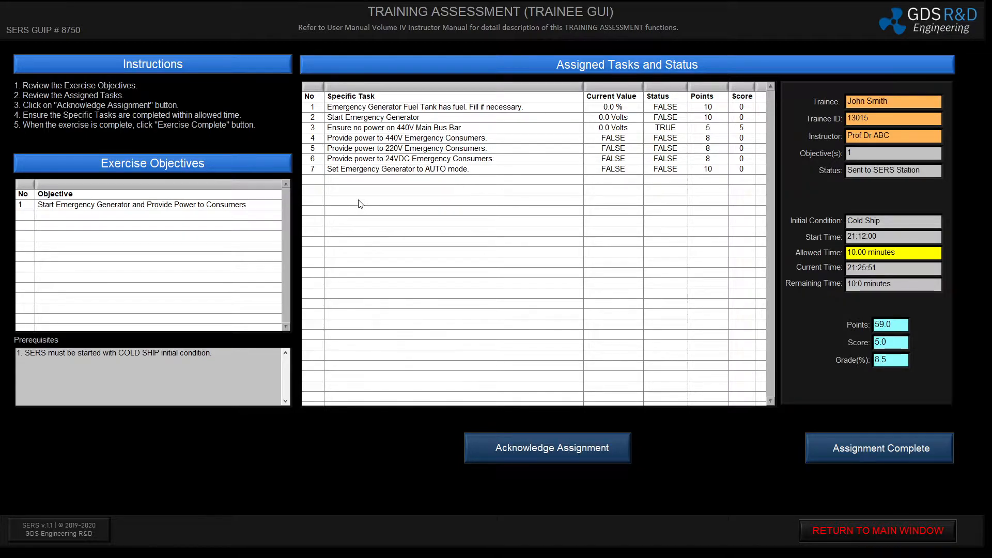
left_click(532, 449)
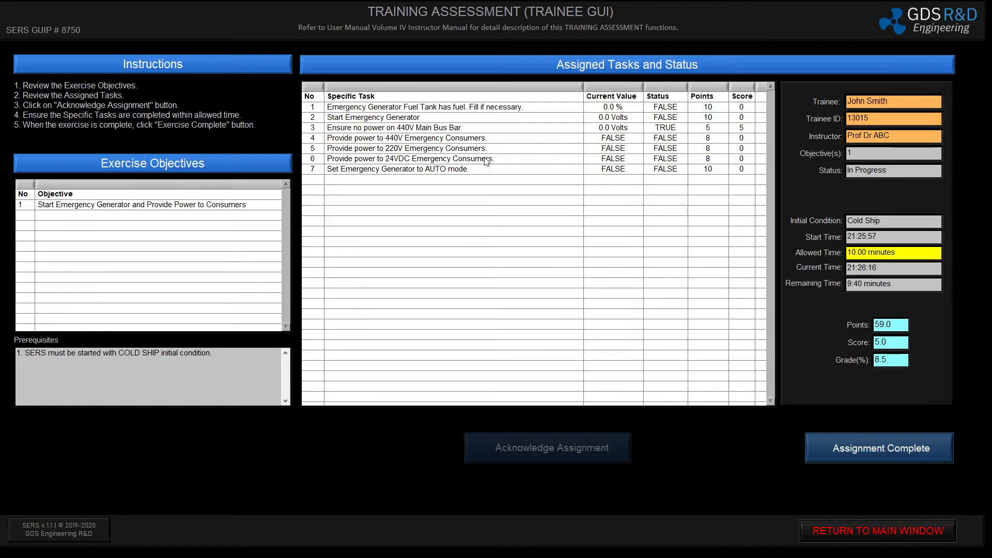
key("alt+tab")
left_click(681, 176)
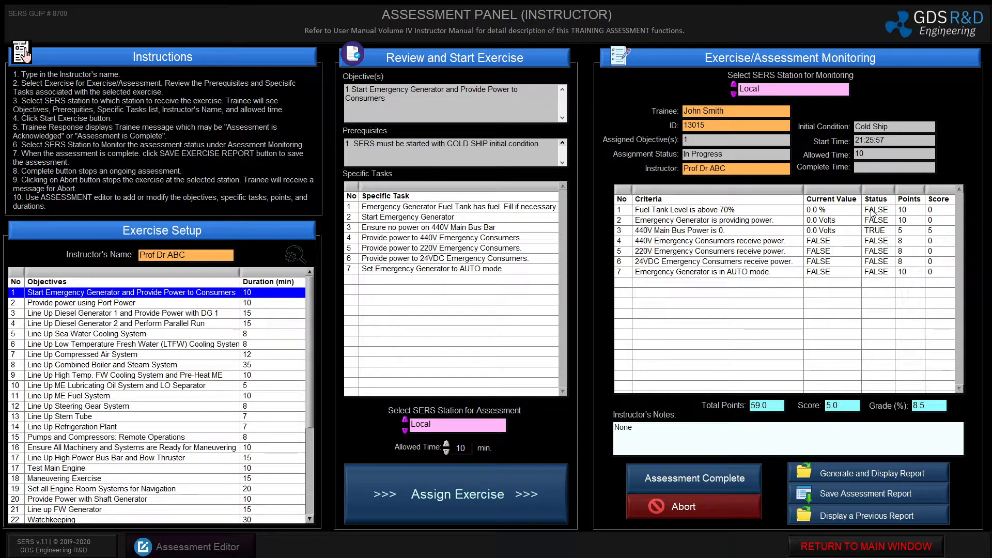
Step: Open 5000: Electrical Power Plant from the SERS main window and refill the emergency generator's fuel tank
key("alt+Tab")
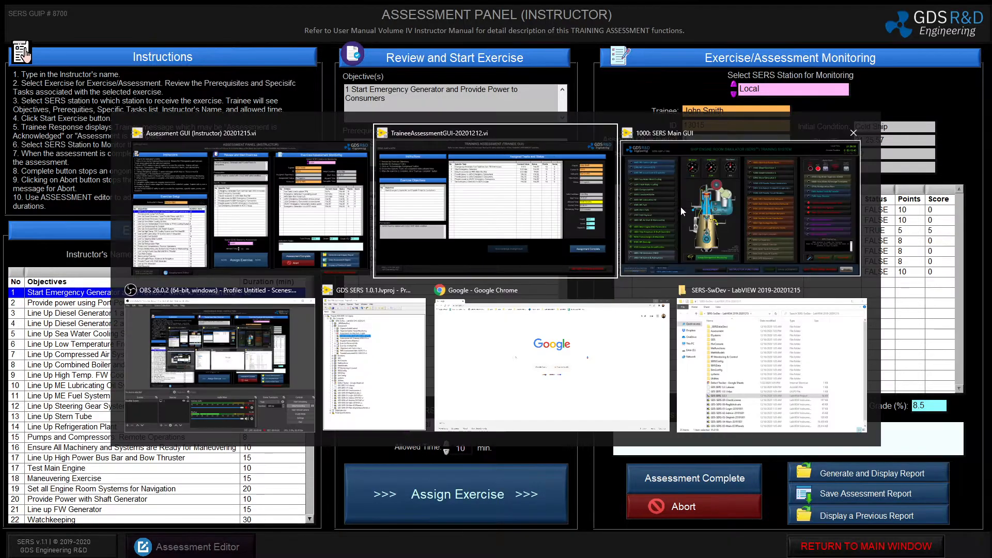
left_click(690, 207)
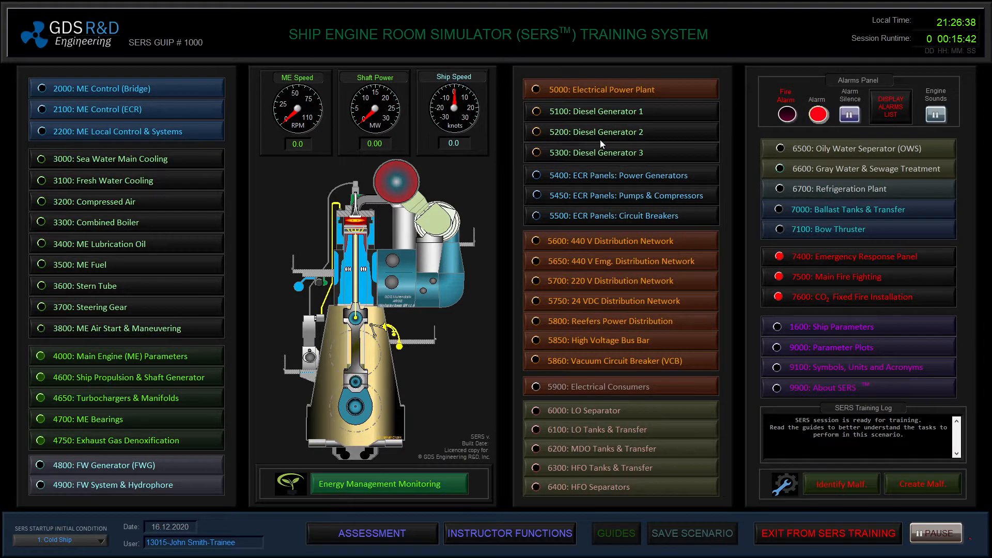
left_click(618, 91)
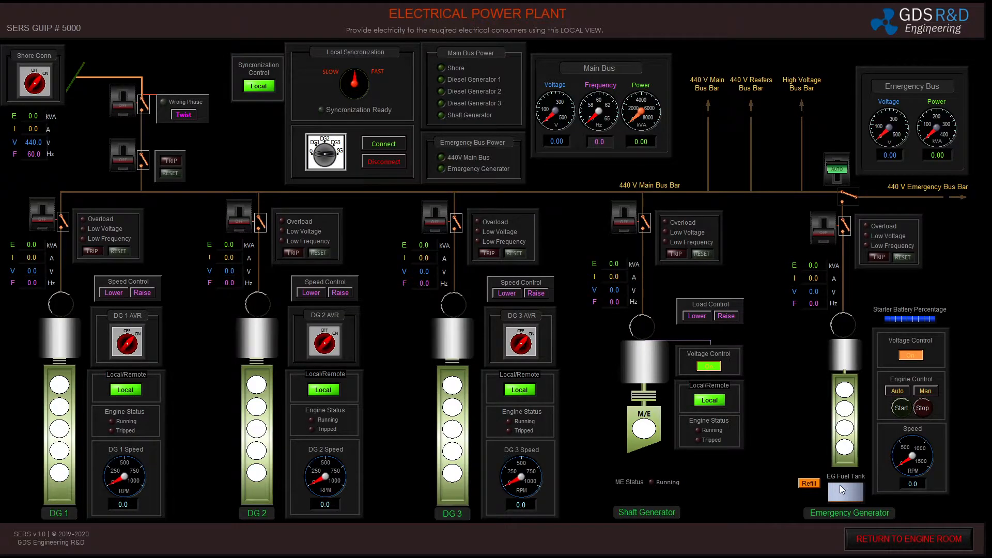
left_click(812, 485)
Step: Check the fuel tank task's status and score in the instructor panel and the trainee assessment, and return to the Electrical Power Plant
key("alt+Tab")
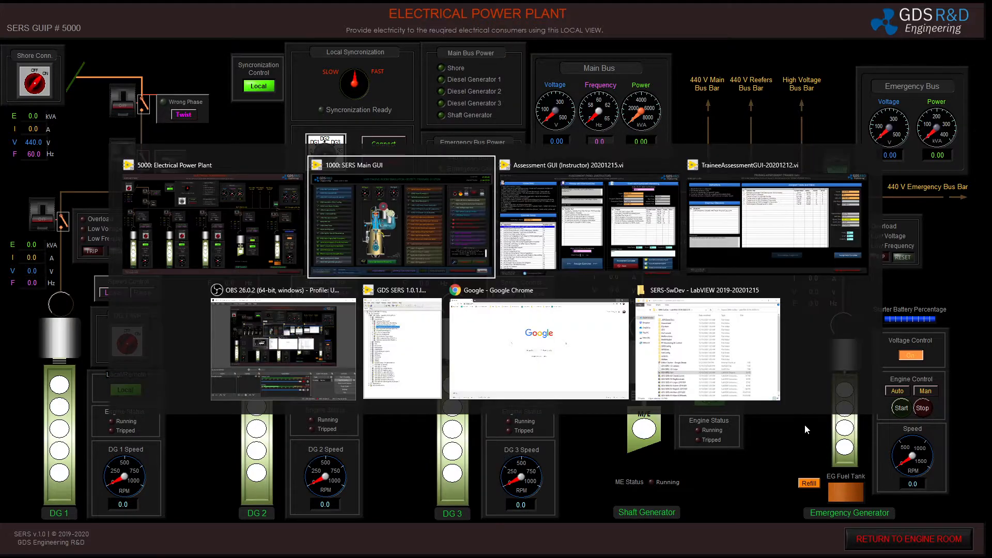
left_click(538, 196)
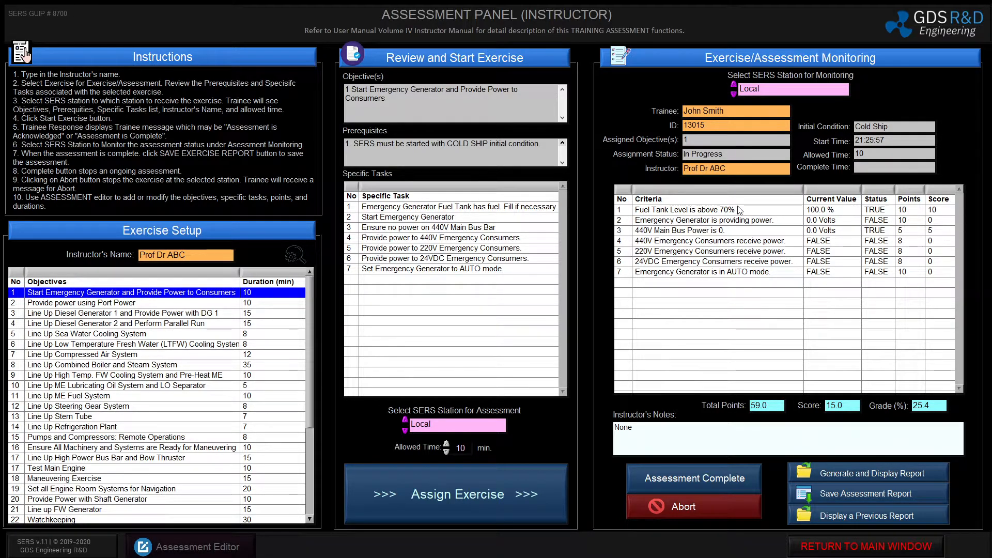
key("alt+Tab")
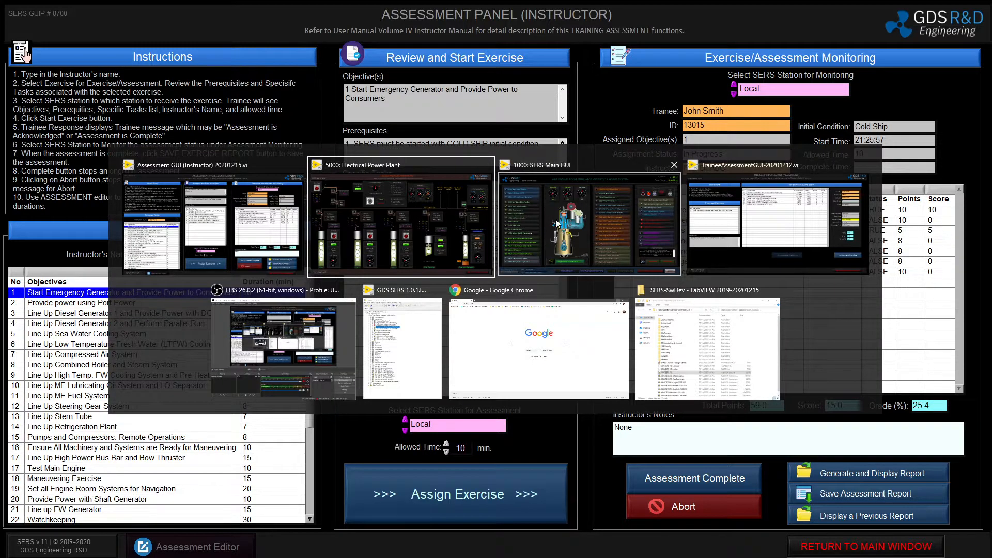
left_click(556, 219)
left_click(407, 536)
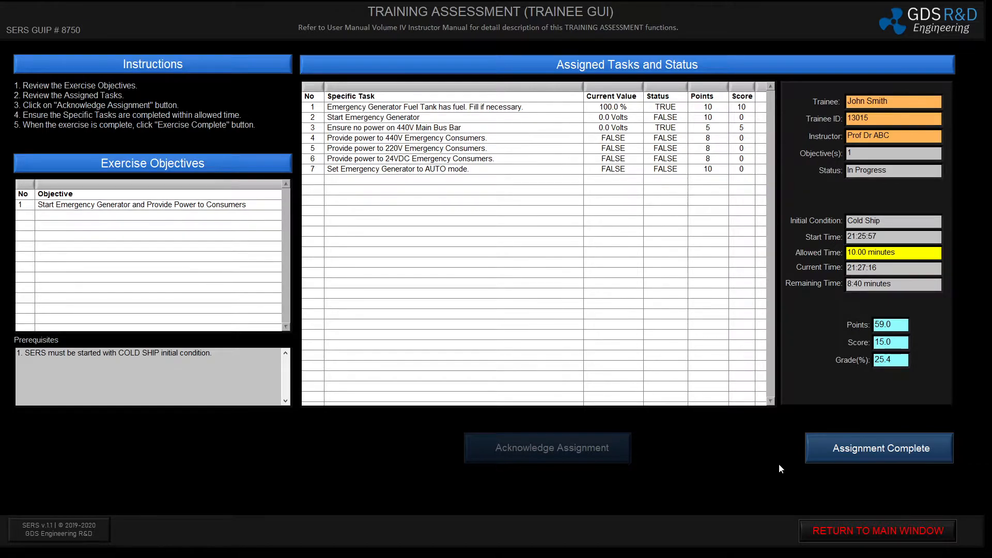
left_click(812, 526)
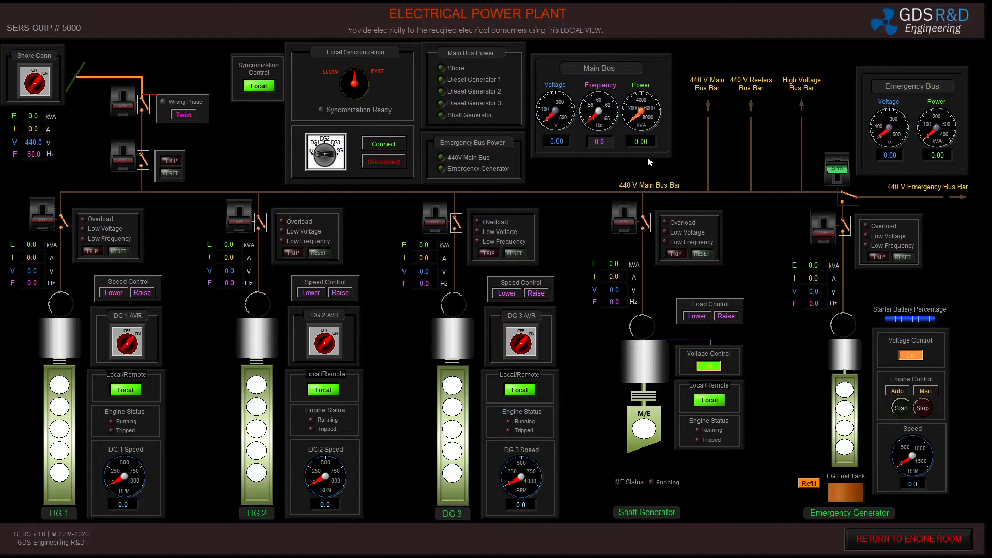
Step: Start the emergency generator in manual mode and switch on its breaker to feed the 440 V emergency bus bar
left_click(923, 392)
left_click(900, 408)
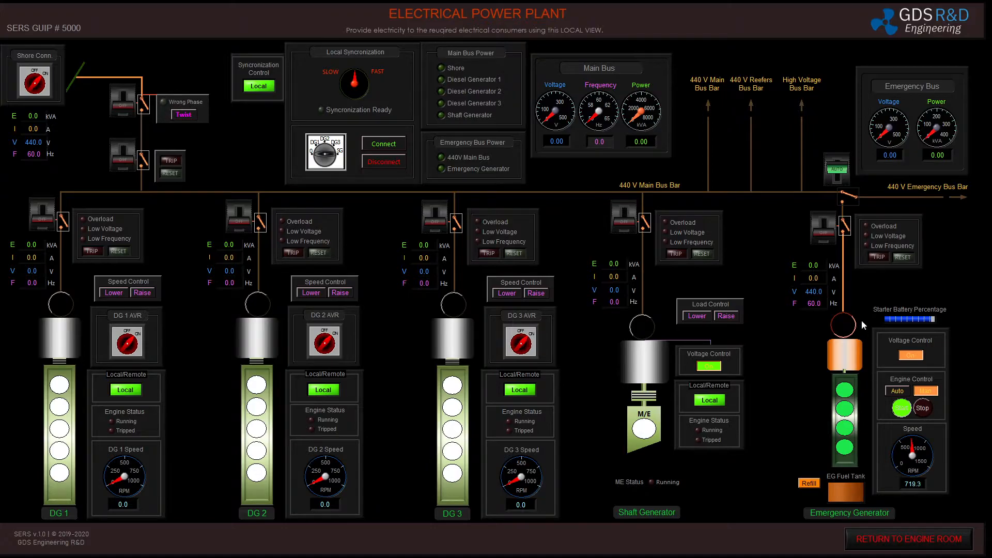
left_click(828, 239)
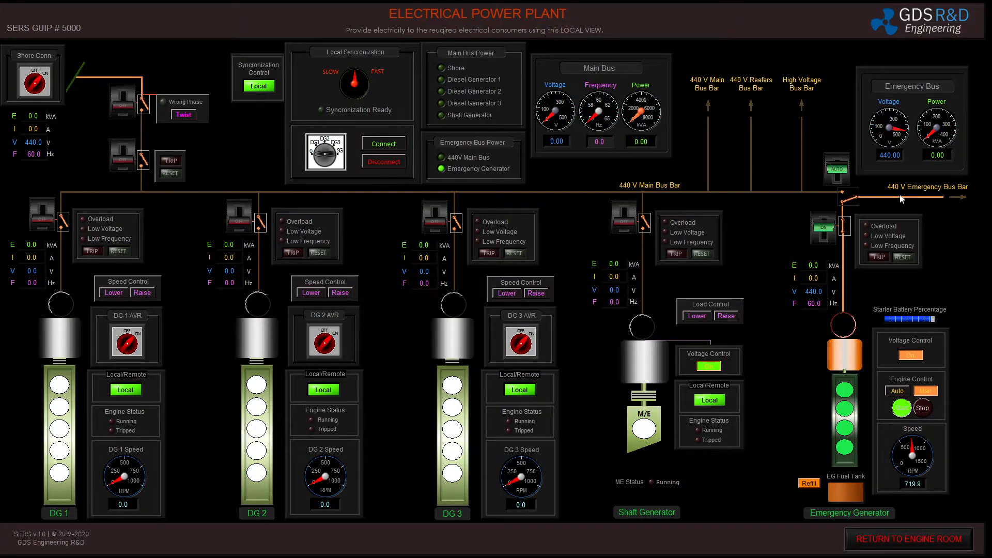
Step: Check the emergency generator tasks' status and scores in the trainee assessment and the instructor panel, and return to the SERS main window
left_click(853, 535)
left_click(388, 535)
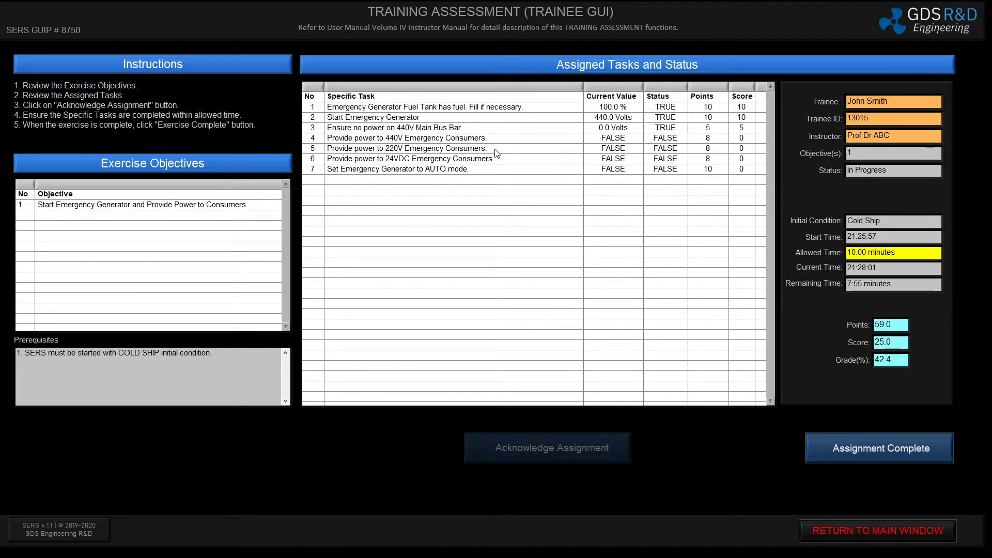
key("alt+Tab")
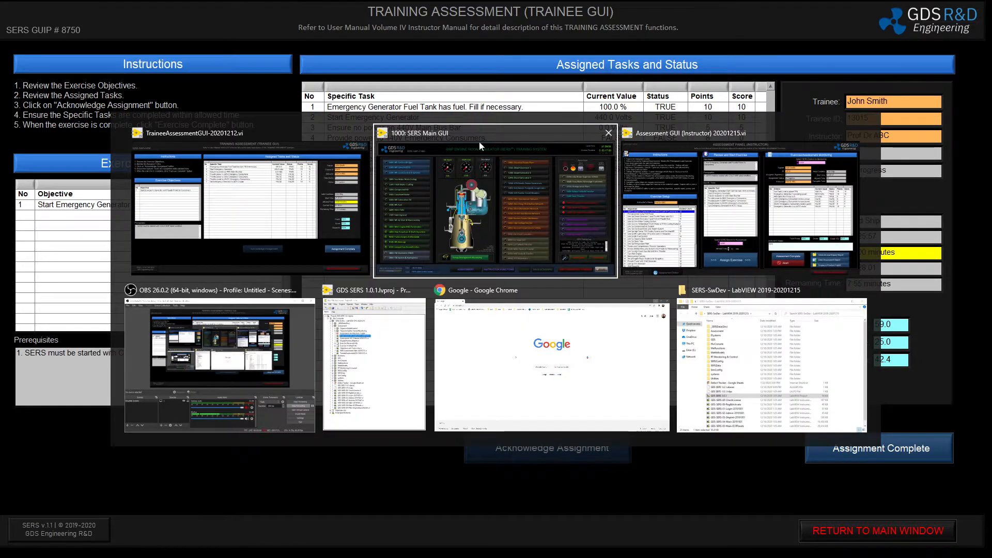
left_click(677, 181)
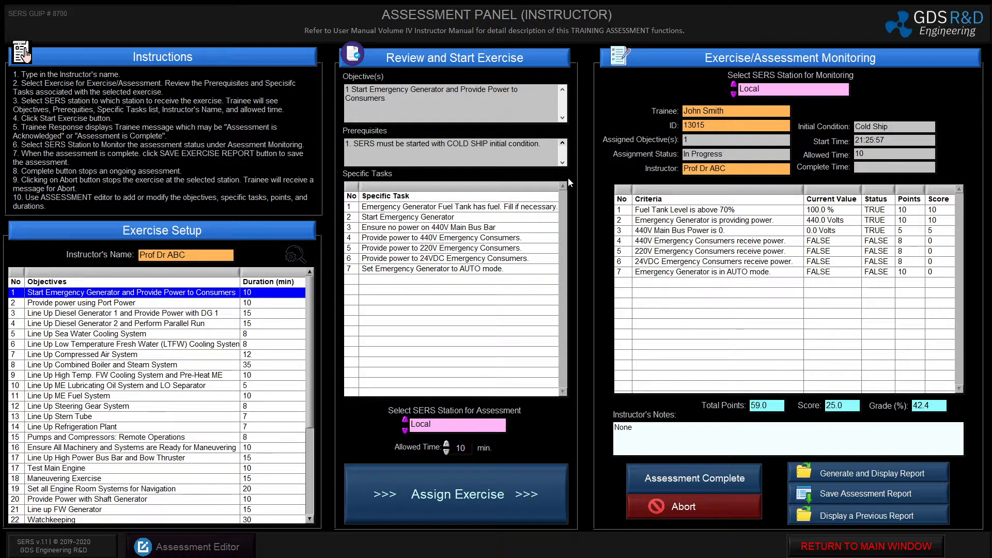
key("alt+Tab")
left_click(561, 190)
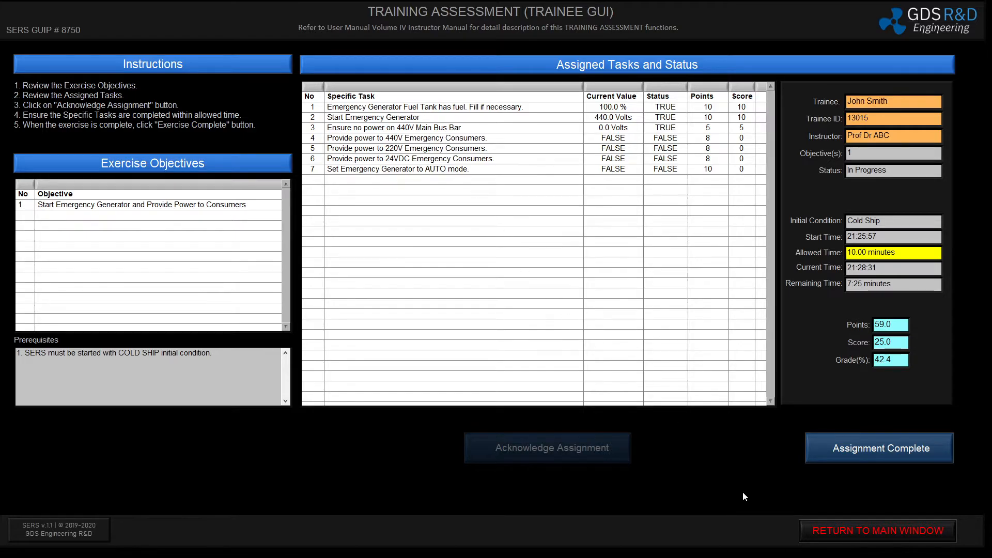
key("alt+Tab")
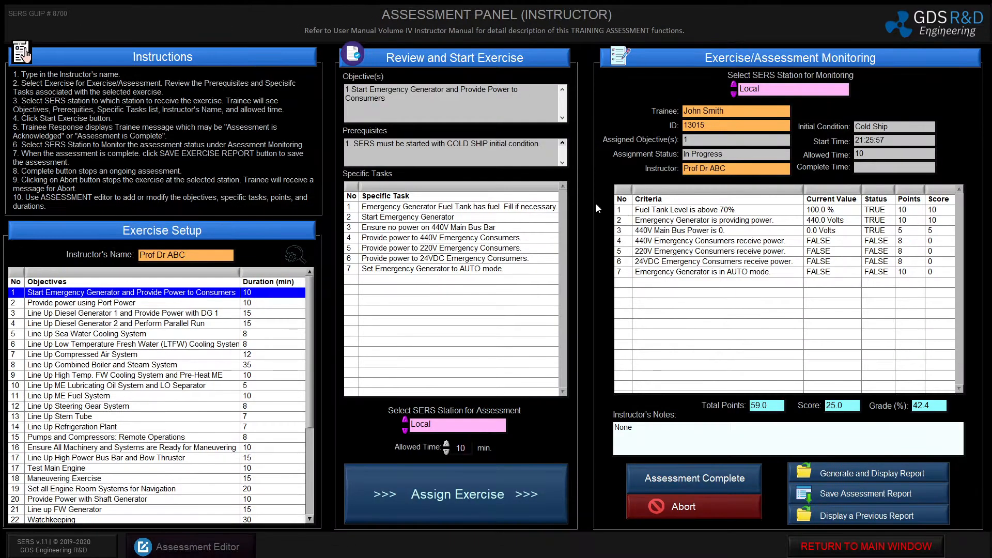
key("alt+Tab")
left_click(323, 289)
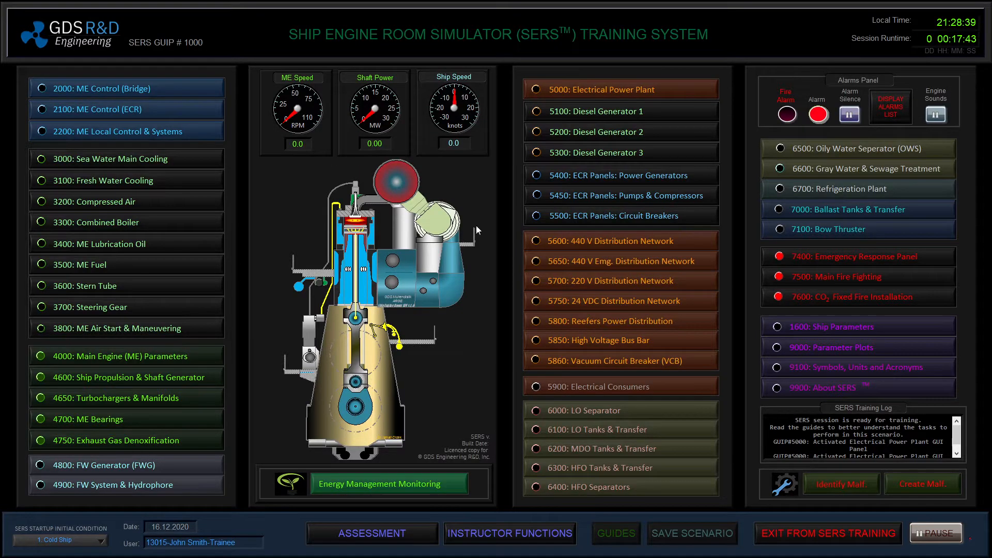
Step: In 5500: ECR Panels: Circuit Breakers, switch on all 440 V emergency consumer breakers, both emergency transformers, and the 220 V and 24 VDC emergency breakers
left_click(600, 218)
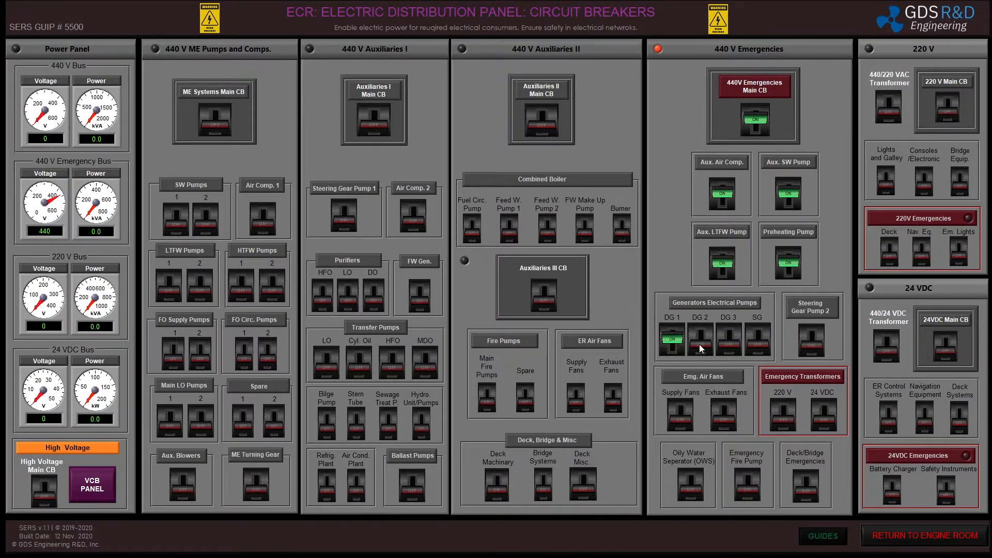
left_click(759, 341)
left_click(810, 340)
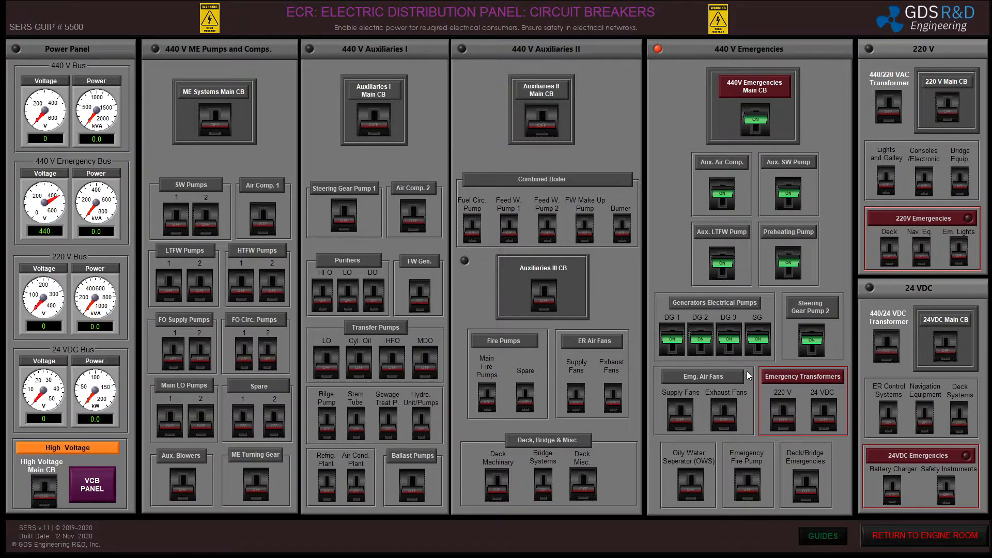
left_click(724, 412)
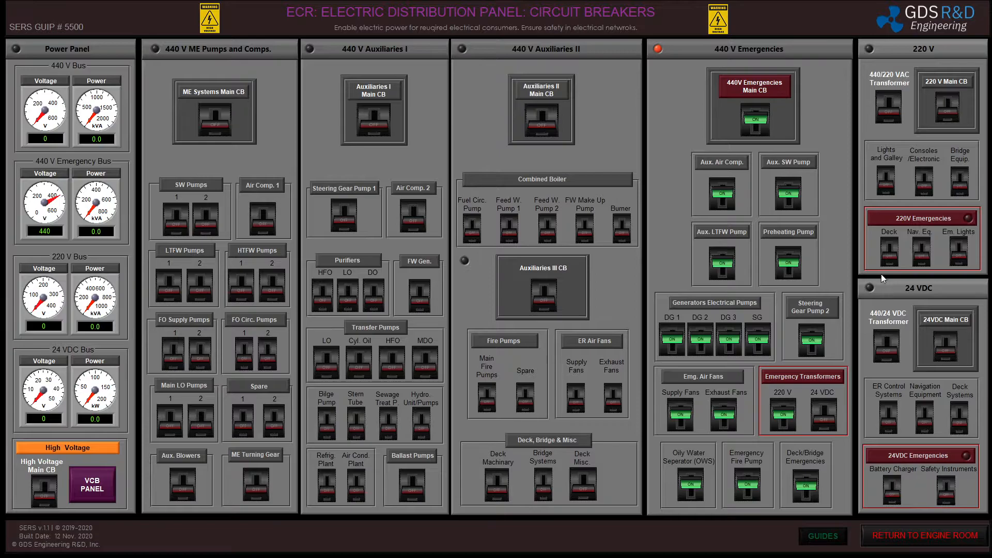
left_click(958, 249)
left_click(825, 408)
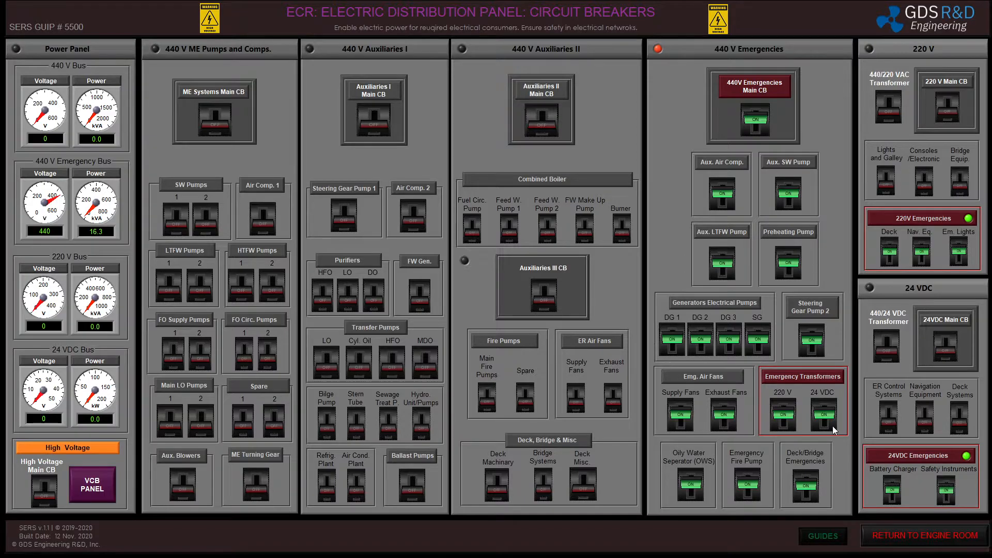
left_click(884, 532)
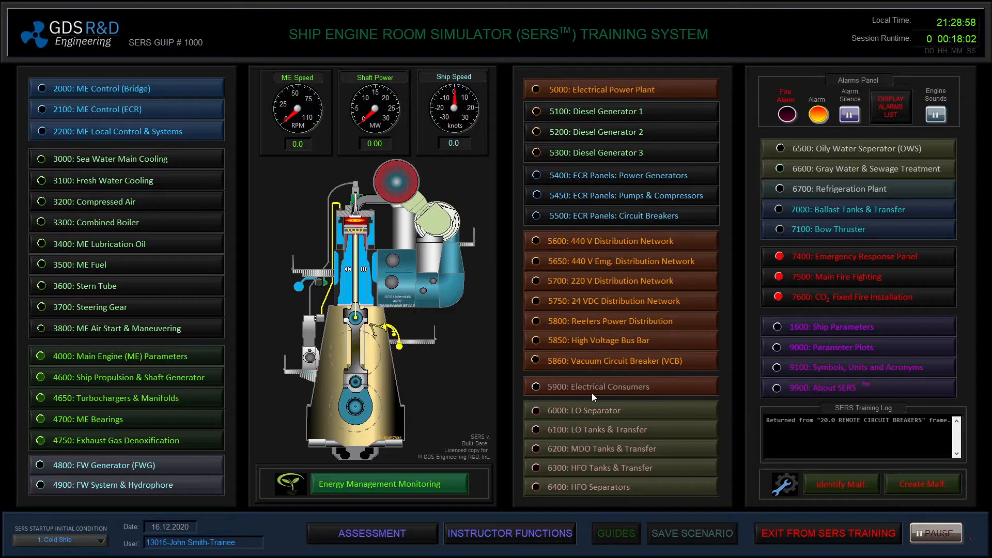
Step: Check the 440 V, 220 V and 24 VDC emergency consumer tasks' scores in the trainee assessment and the instructor panel
left_click(407, 532)
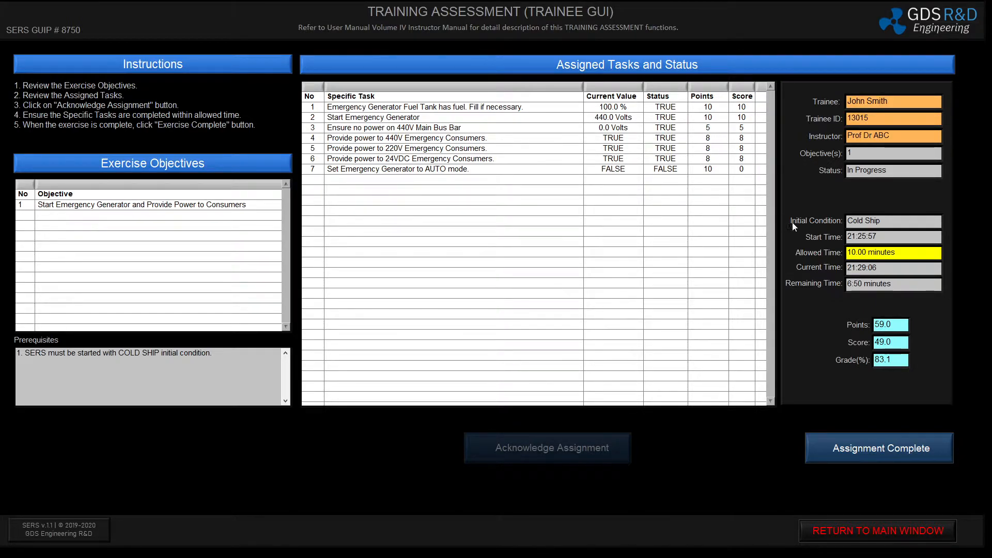
key("alt+Tab")
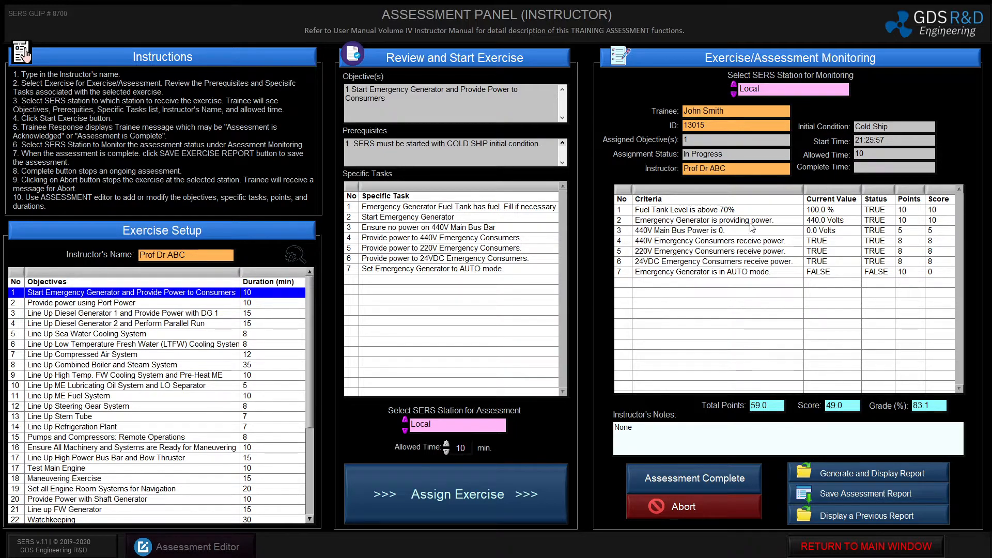
key("alt+Tab")
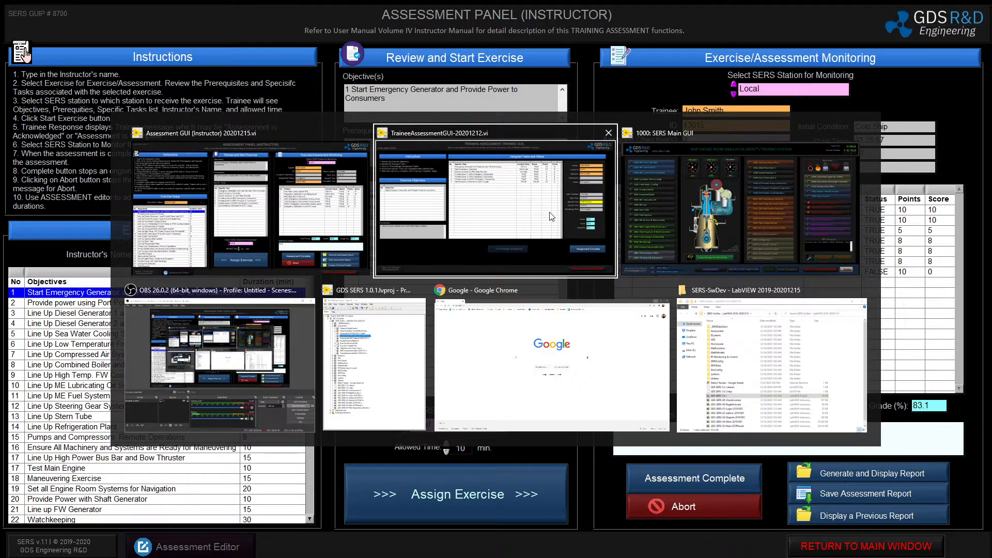
left_click(552, 216)
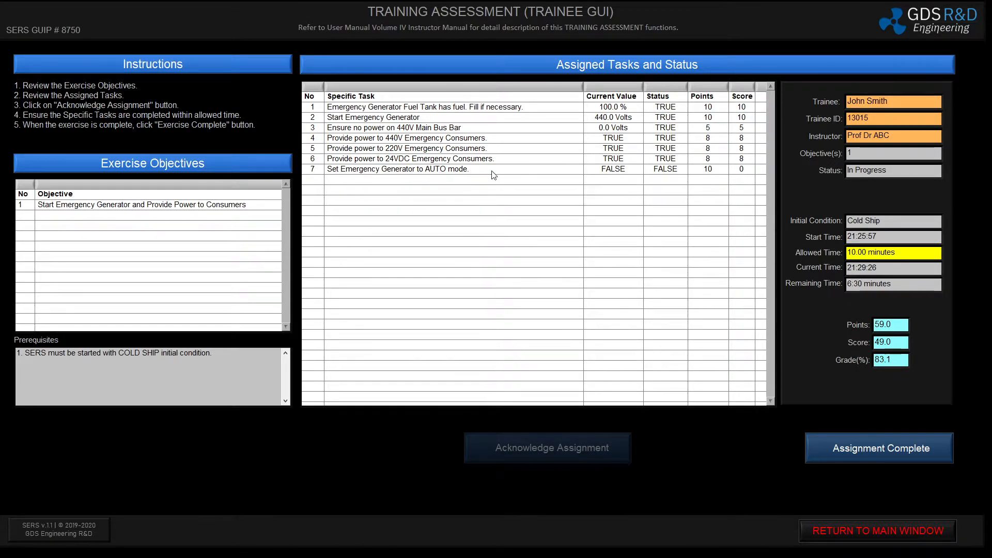
Step: Open 5000: Electrical Power Plant, set the emergency generator's engine control to Auto, and return to the engine room window
left_click(826, 527)
key("alt+Tab")
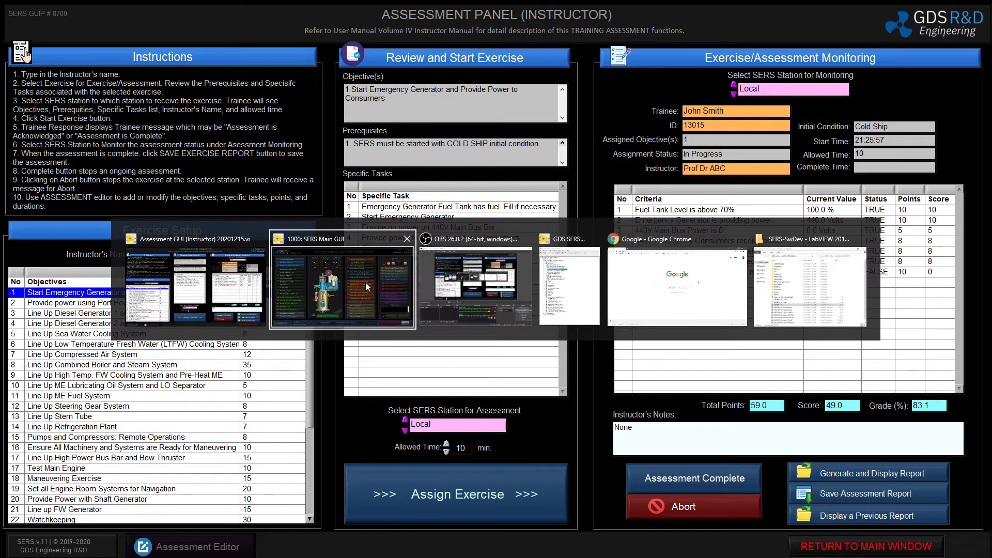
left_click(367, 282)
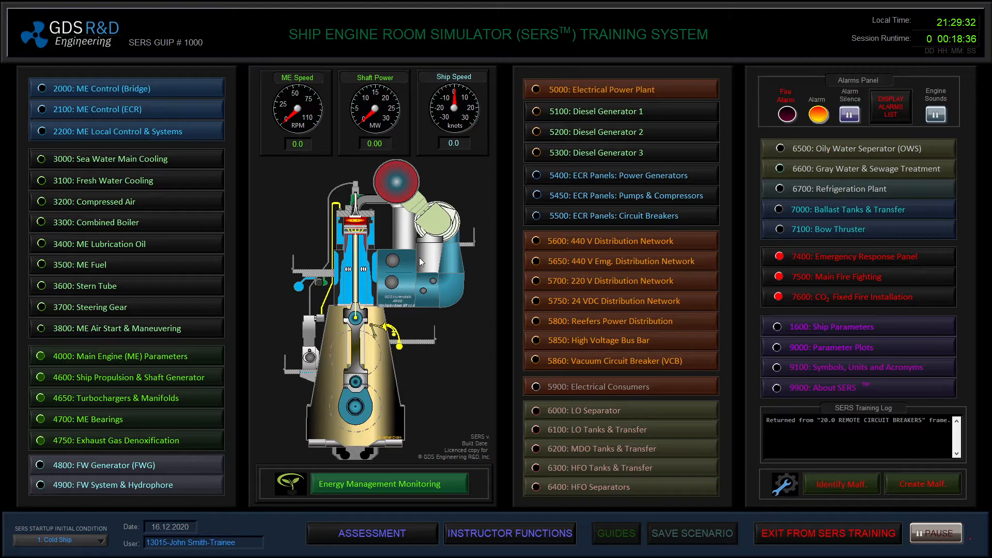
left_click(565, 88)
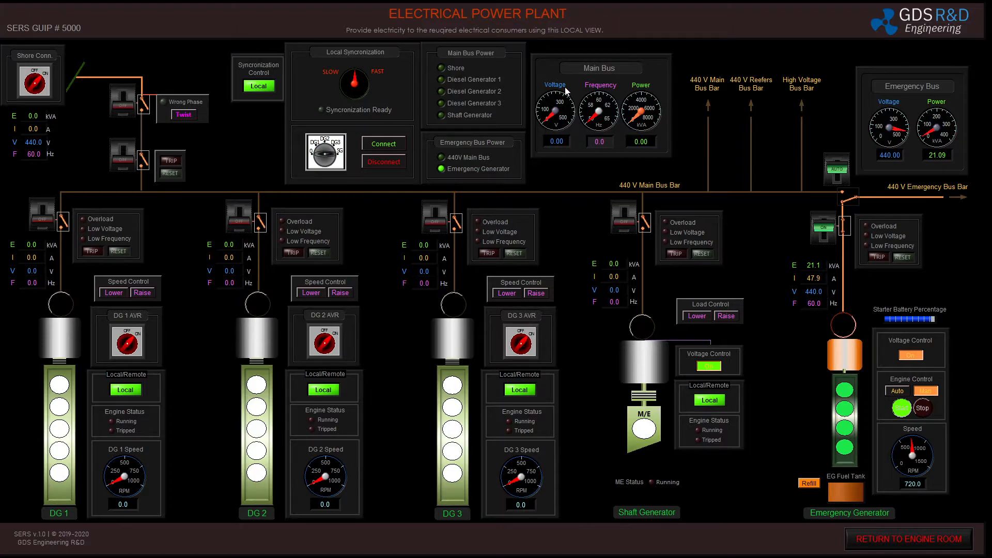
left_click(898, 392)
left_click(869, 538)
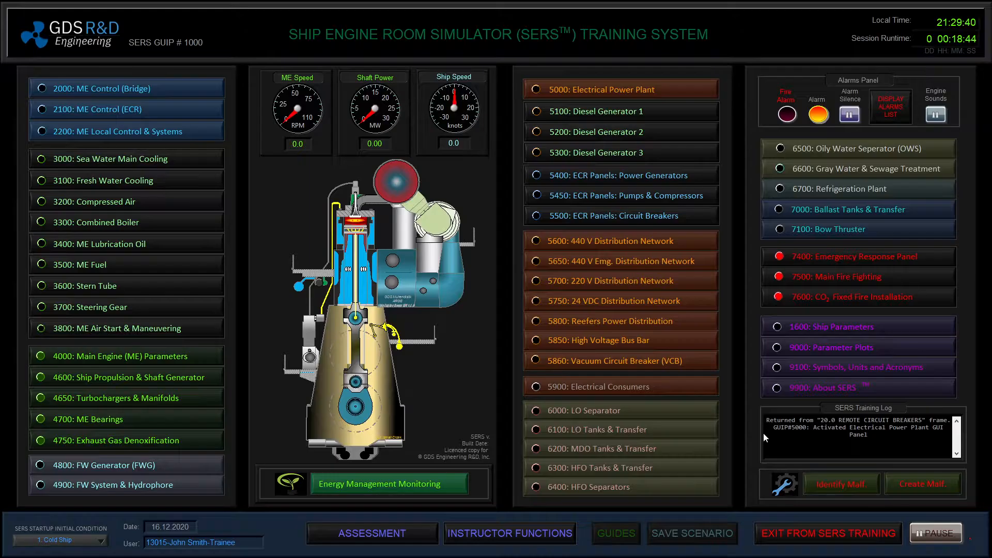
Step: Check the AUTO mode task's score in the instructor panel, and mark the assignment complete in the trainee assessment
key("alt+Tab")
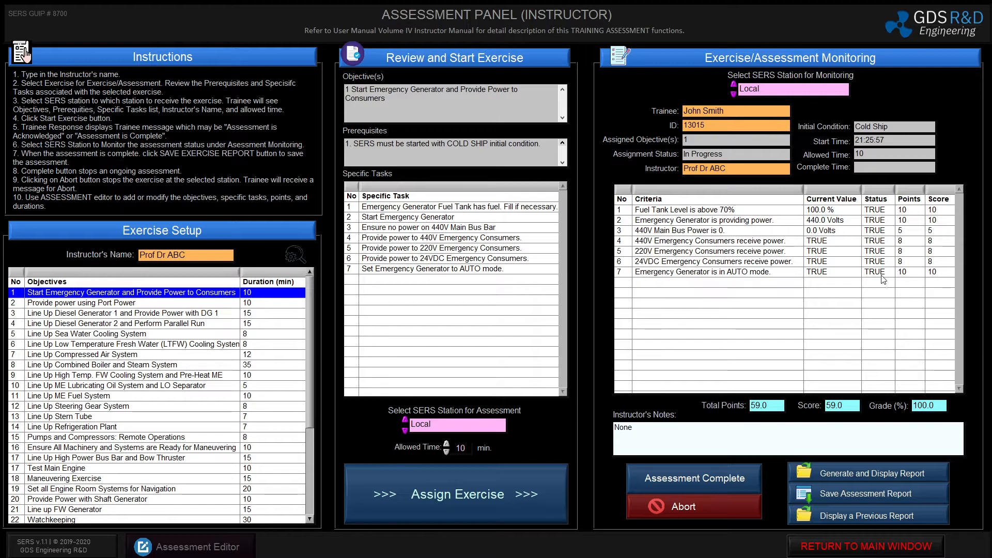
key("alt+Tab")
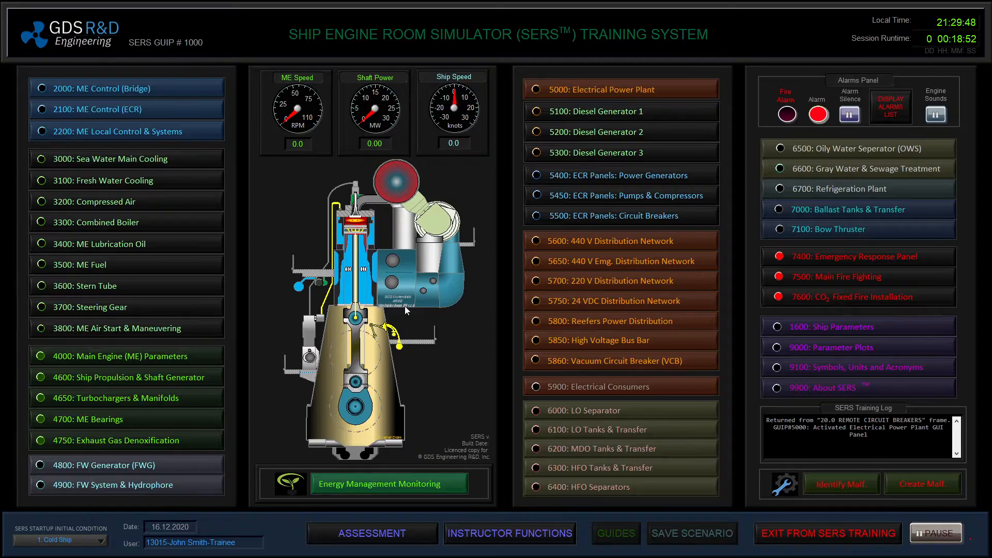
left_click(383, 533)
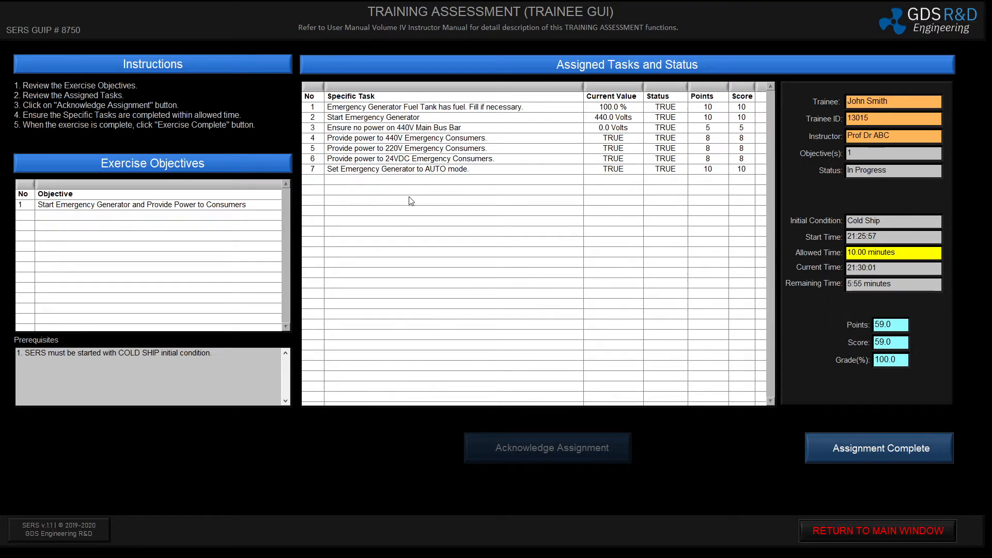
left_click(845, 456)
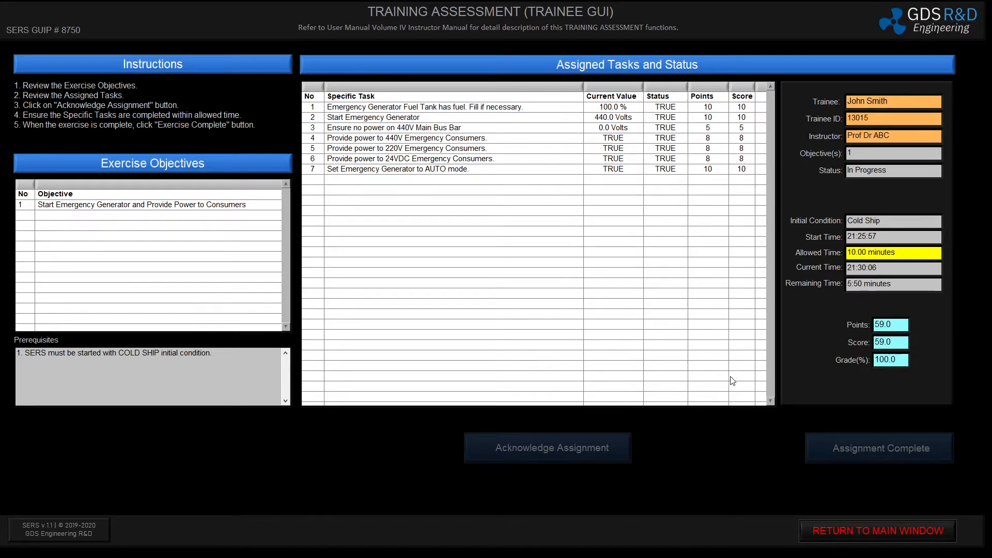
Step: Replace the instructor's notes in the instructor panel with "The student was able to complete all of the steps."
key("alt+Tab")
key("alt+Tab")
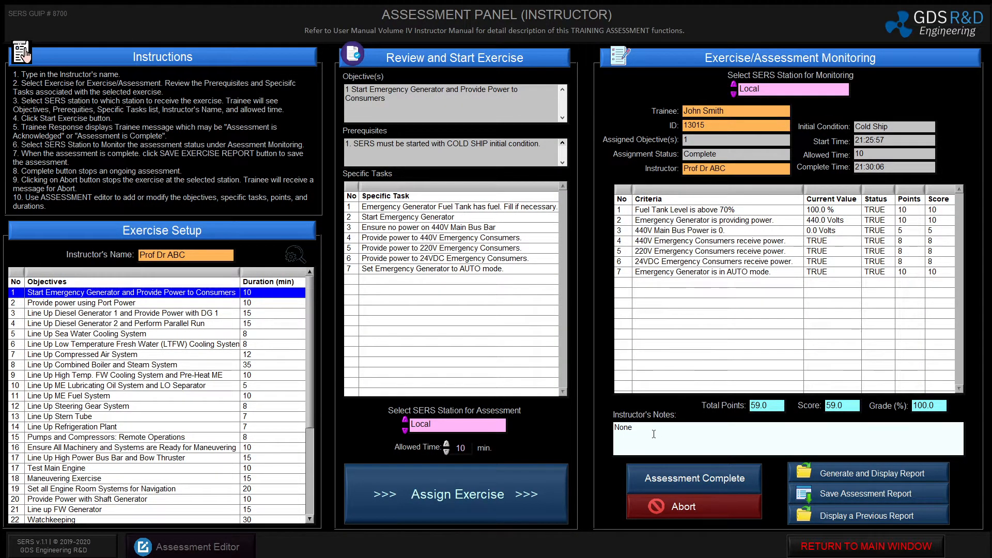
double_click(613, 427)
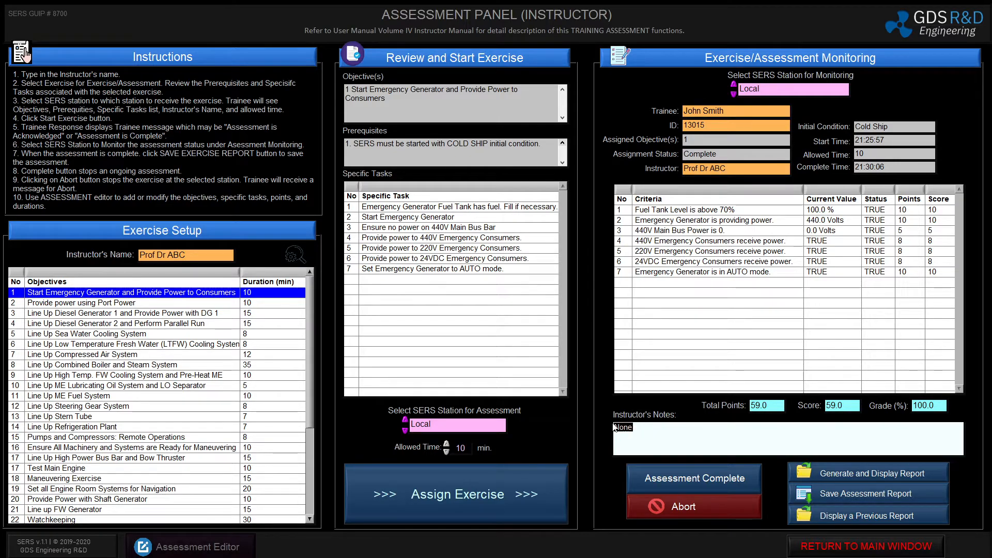
type("The student ")
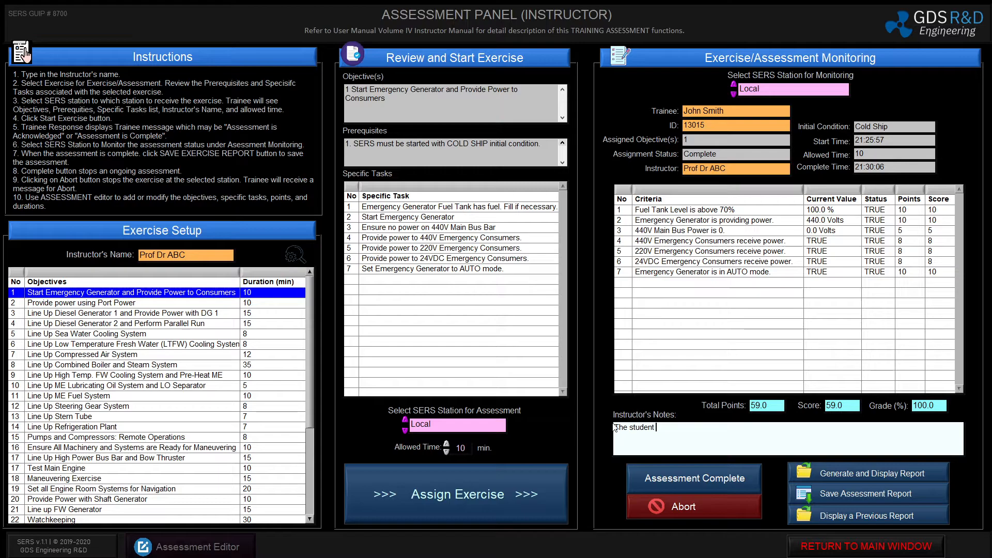
type("was able to complete all of the ")
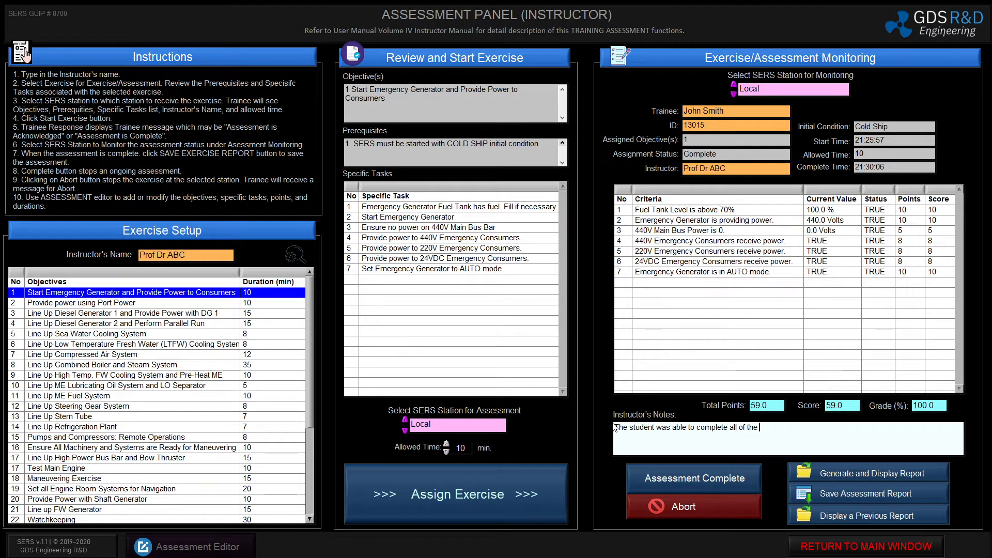
type("steps")
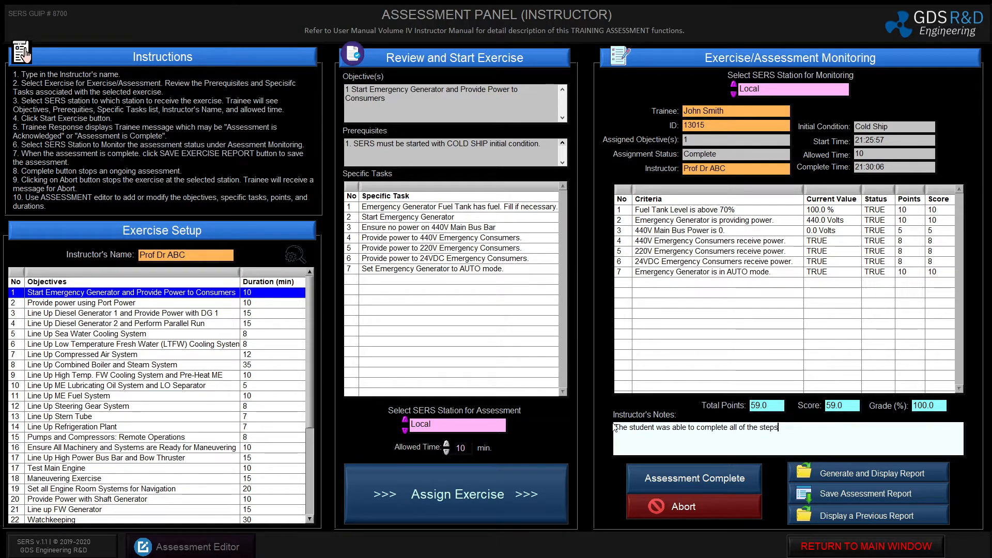
type(".")
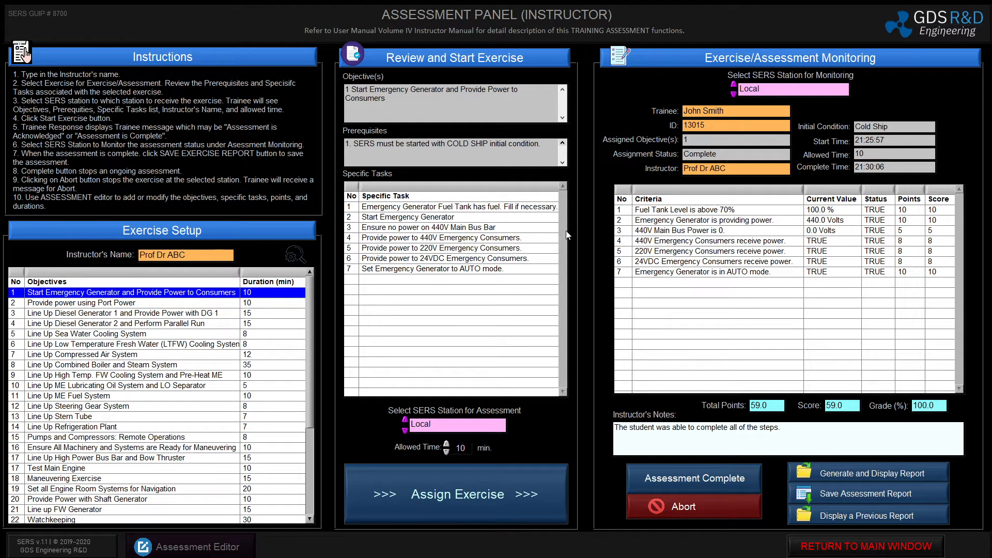
Step: Generate and display the student assessment report, and examine its criteria table, score and grade
left_click(822, 473)
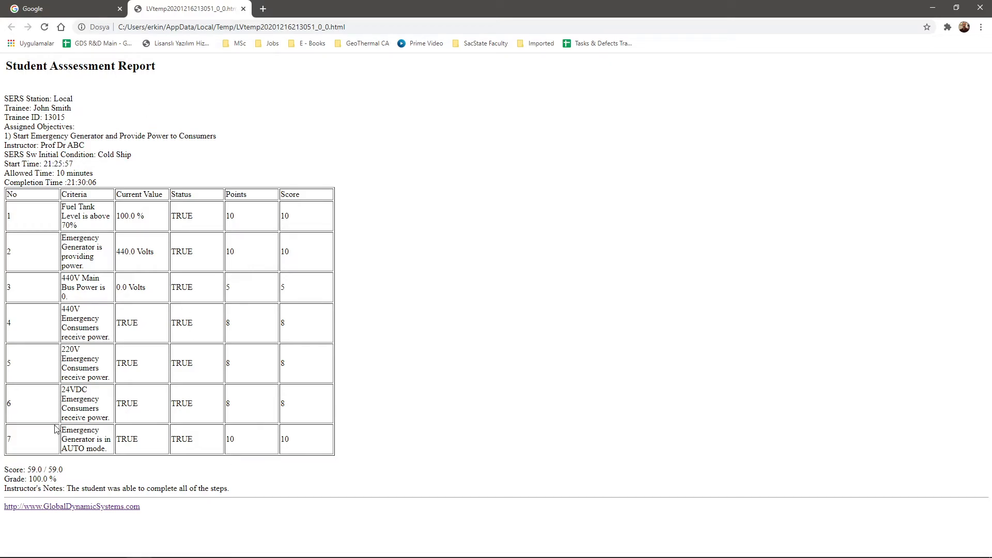
double_click(29, 469)
left_click(69, 474)
Step: Switch back to the instructor assessment panel and save the assessment report to a file
key("alt+Tab")
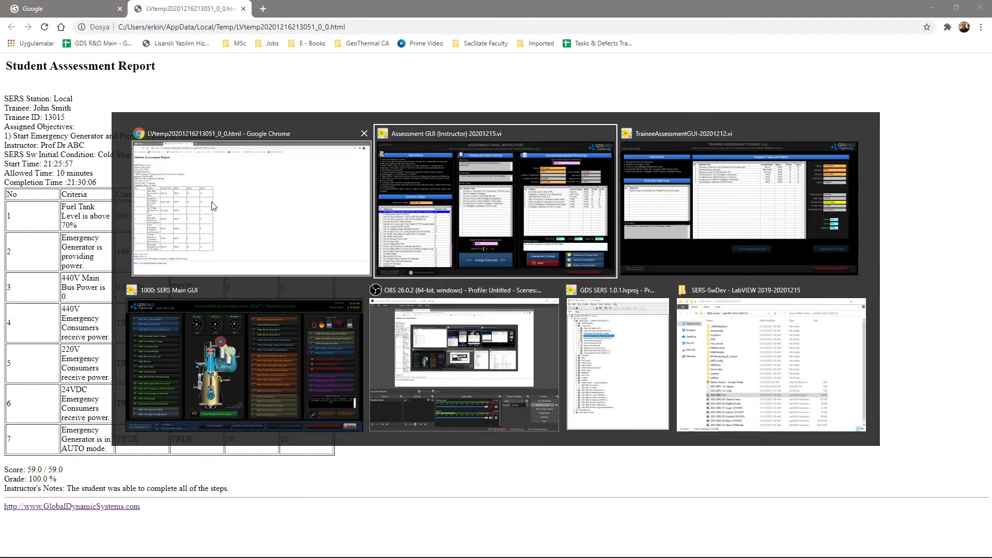
left_click(513, 199)
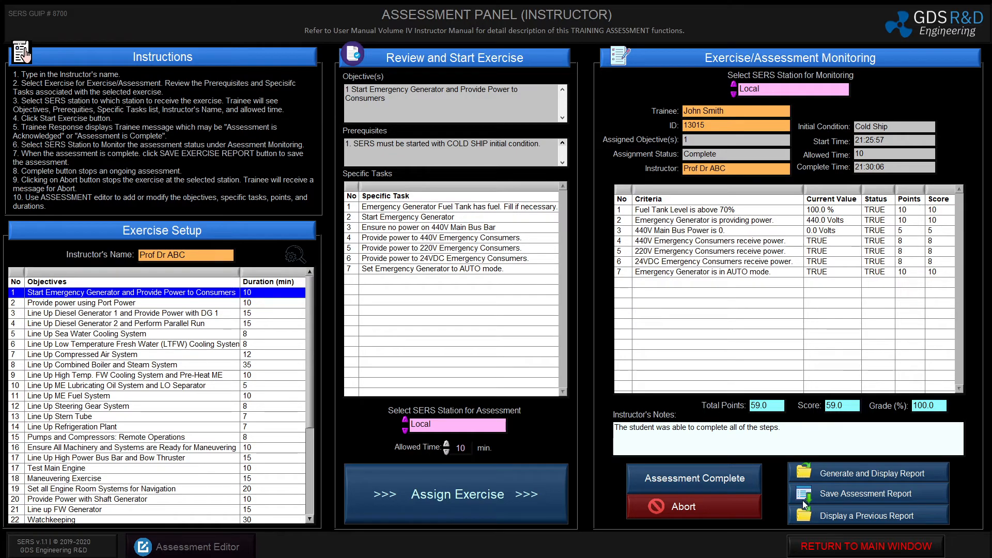
left_click(829, 495)
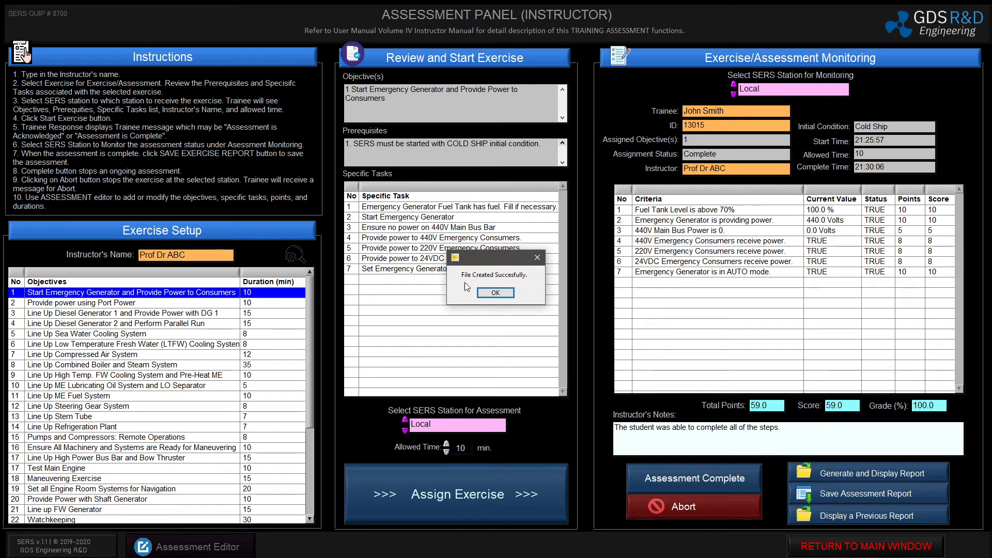
left_click(487, 293)
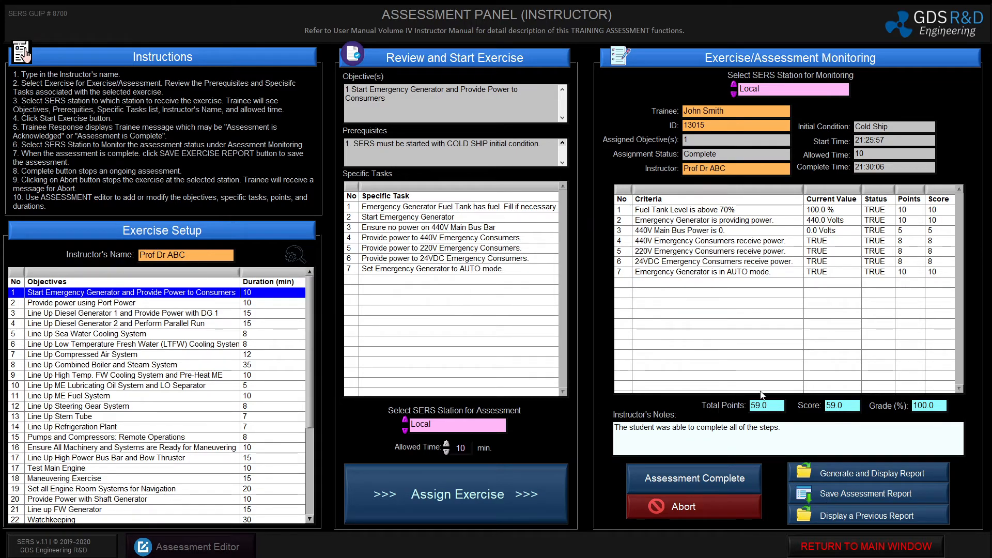
Step: Display the previously saved report dated 2020.12.16-21.32 to review it, and close the previous reports window
left_click(833, 517)
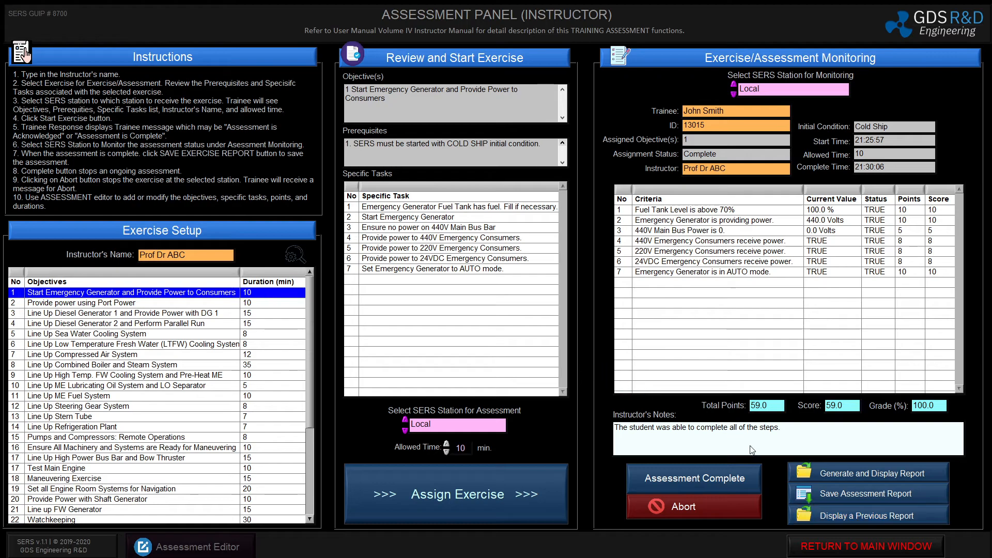
left_click(504, 241)
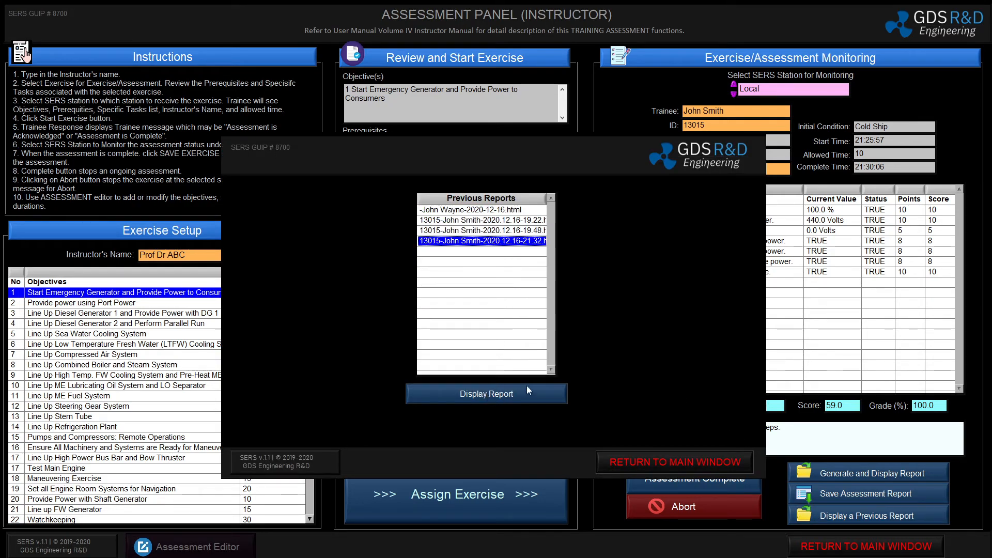
left_click(491, 393)
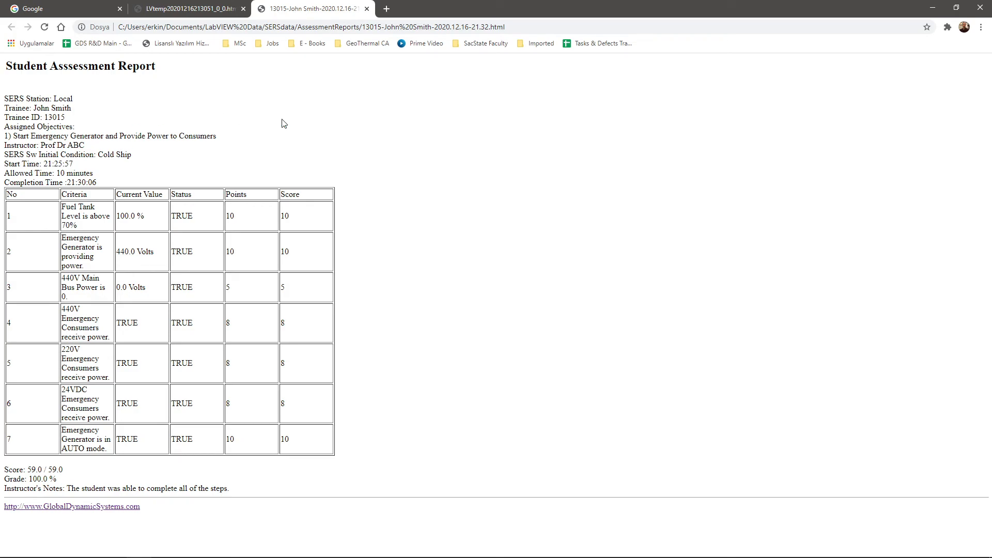
key("alt+Tab")
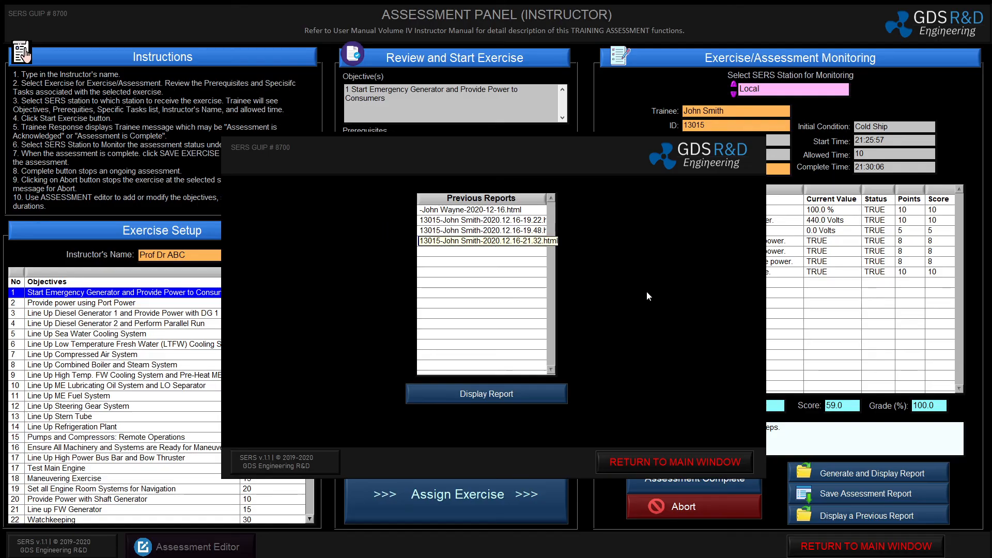
left_click(662, 457)
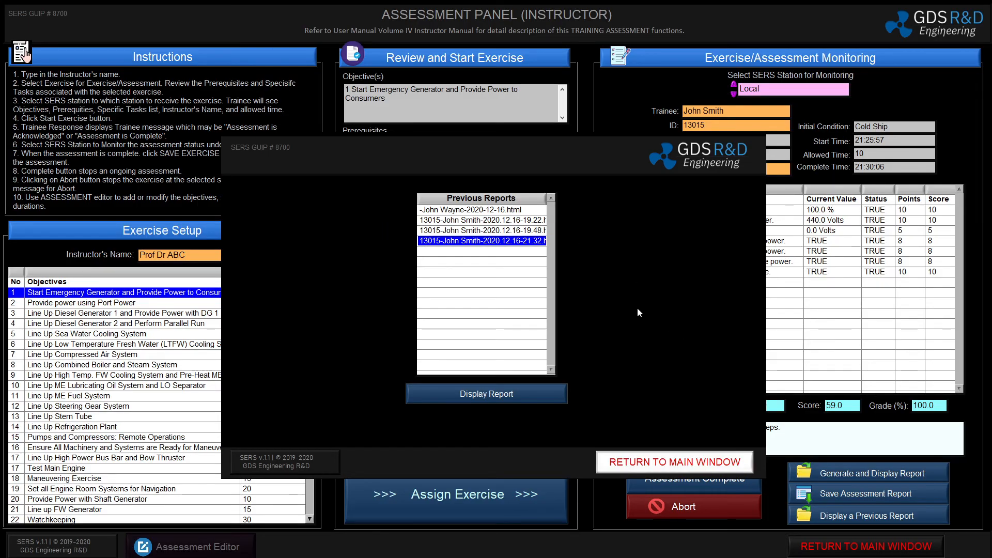